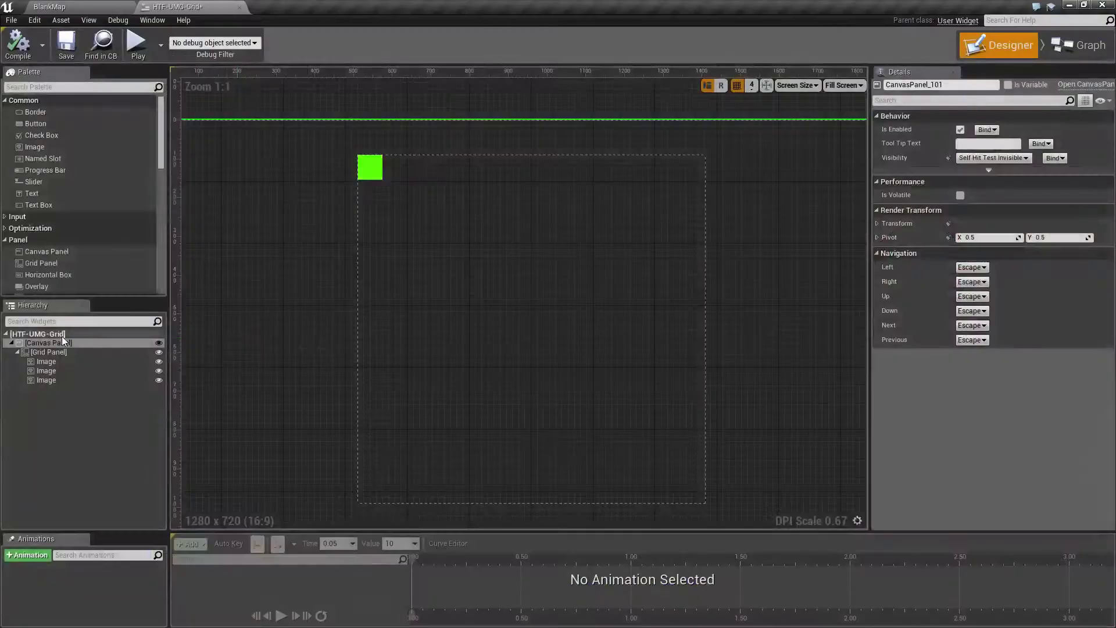
- Inspect the canvas, grid panel and each image's grid slot settings in the Hierarchy
{"action": "left_click", "coordinate": [71, 343]}
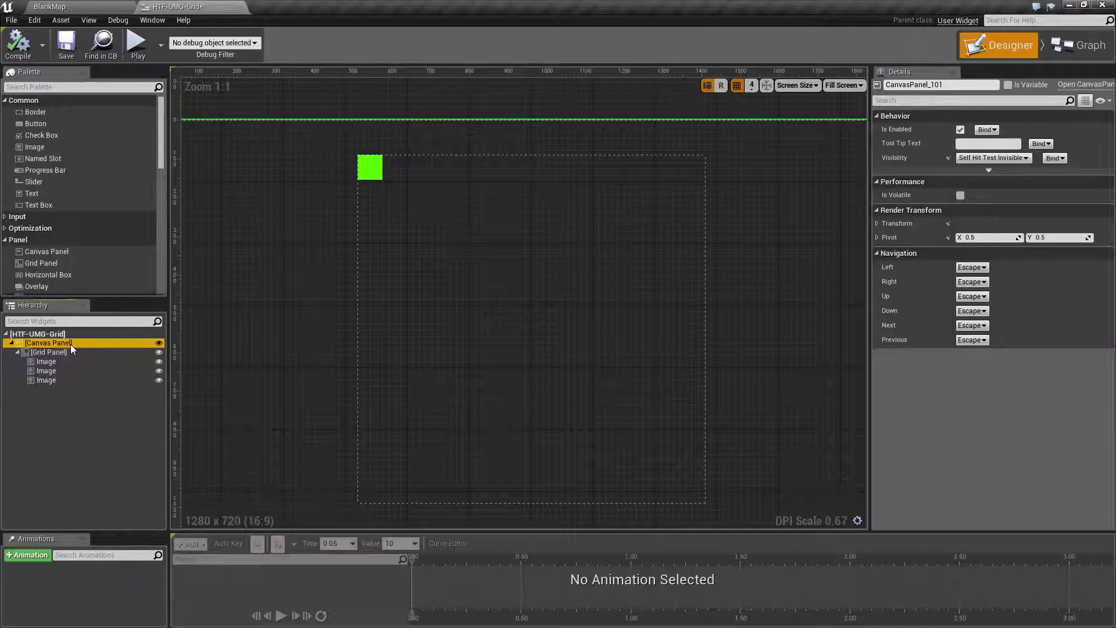
{"action": "left_click", "coordinate": [58, 351]}
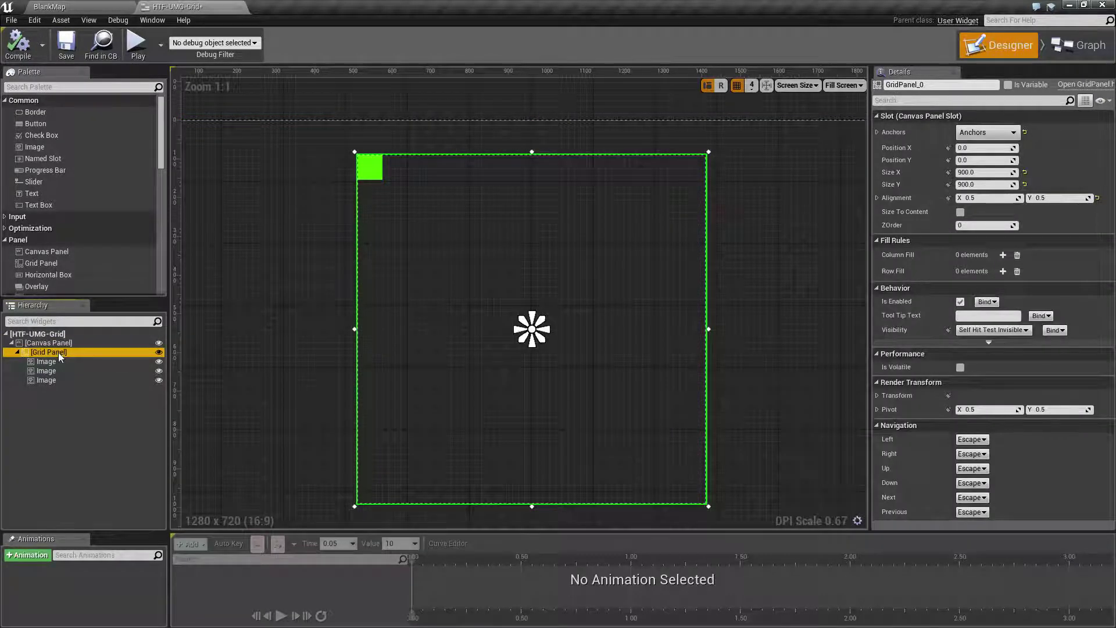
{"action": "left_click", "coordinate": [57, 360]}
{"action": "left_click", "coordinate": [50, 371]}
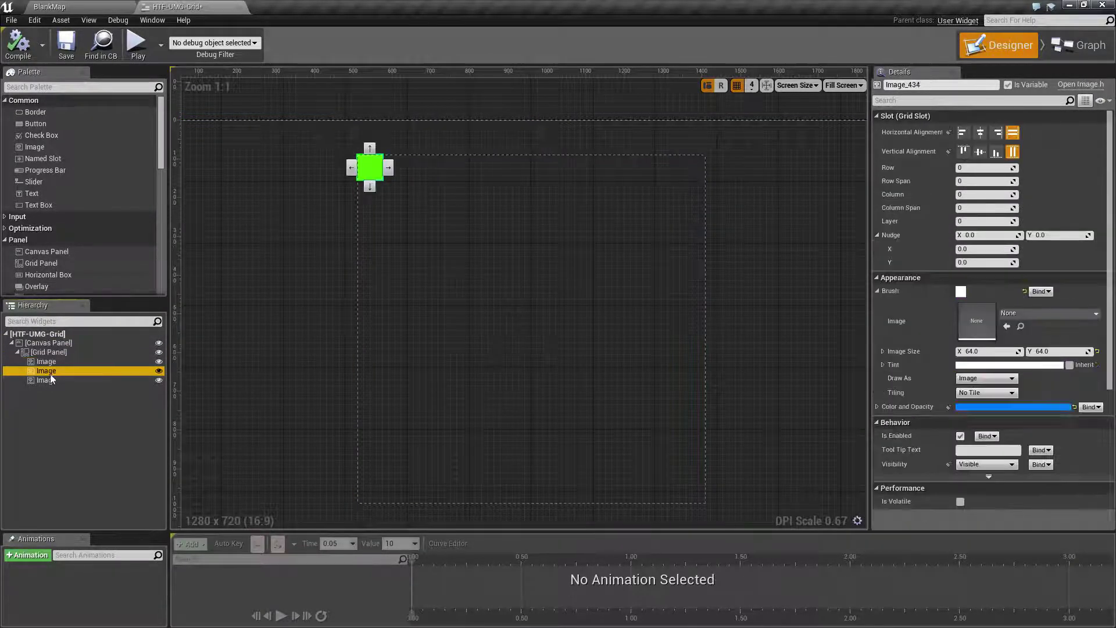
{"action": "left_click", "coordinate": [46, 380]}
{"action": "left_click", "coordinate": [49, 353]}
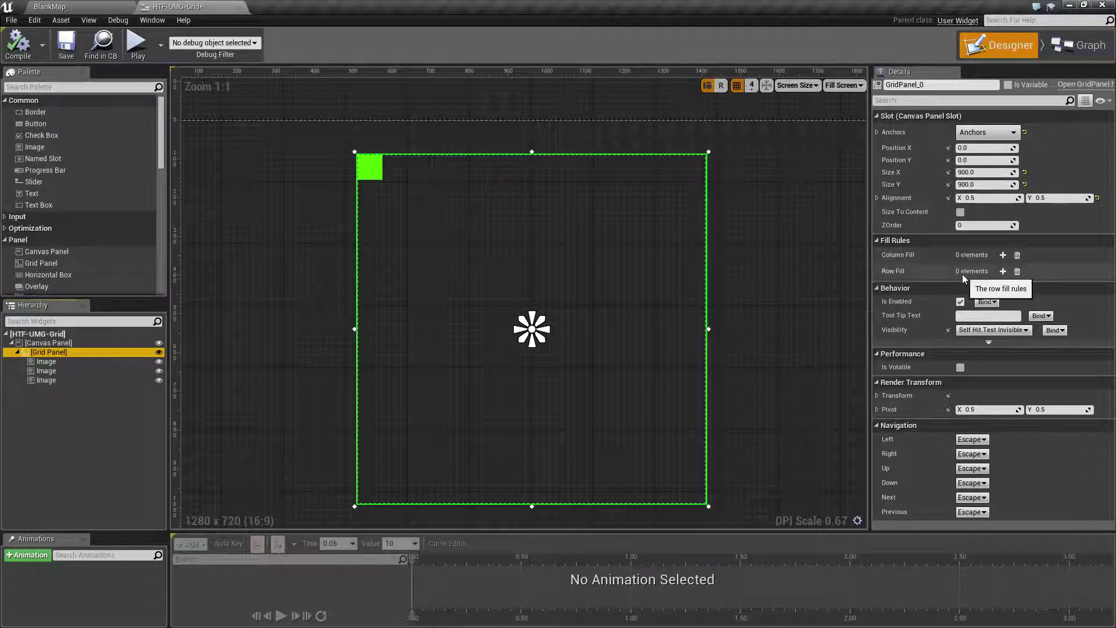
{"action": "left_click", "coordinate": [74, 362]}
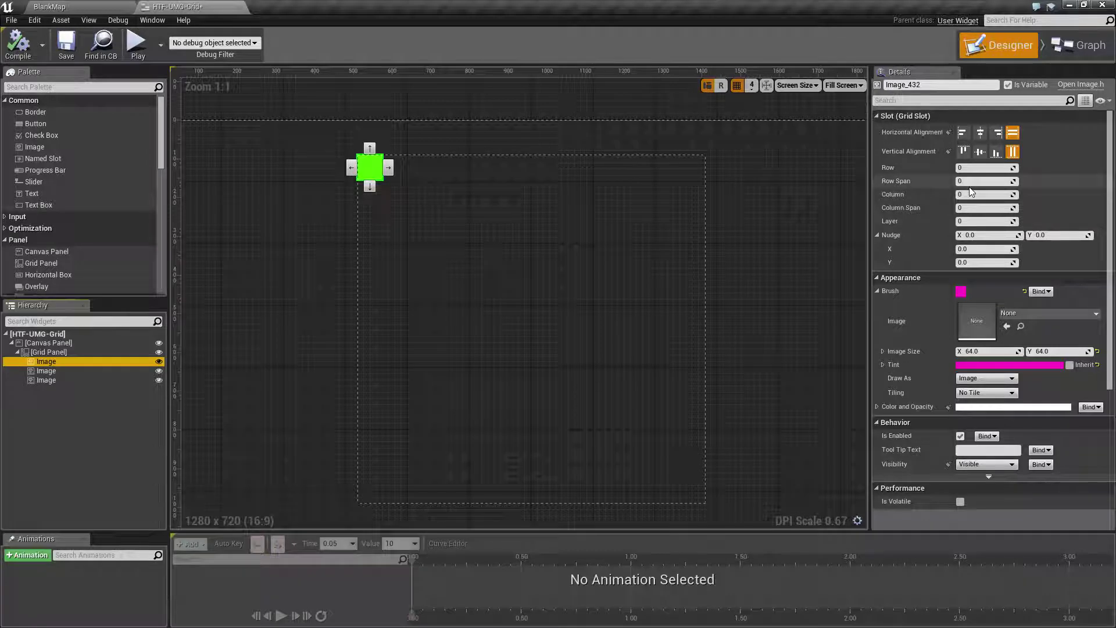
- Move the blue image to column 1 and row 1
{"action": "left_click", "coordinate": [62, 370]}
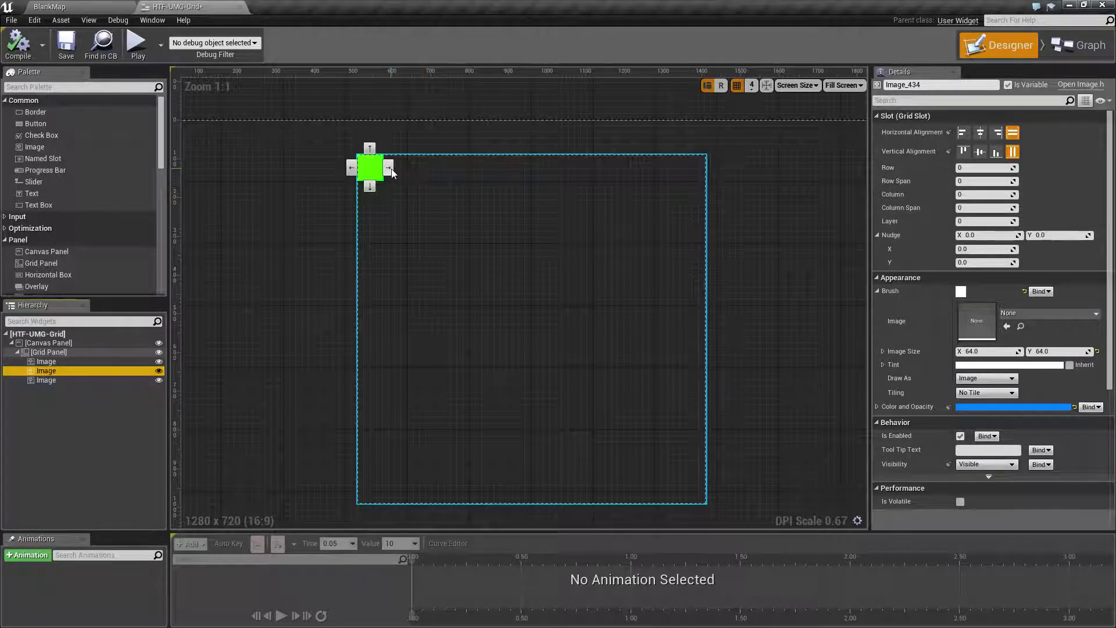
{"action": "left_click", "coordinate": [389, 170]}
{"action": "mouse_move", "coordinate": [395, 189]}
{"action": "left_mouse_down"}
{"action": "mouse_move", "coordinate": [391, 178]}
{"action": "mouse_move", "coordinate": [396, 194]}
{"action": "mouse_move", "coordinate": [372, 194]}
{"action": "mouse_move", "coordinate": [396, 197]}
{"action": "left_mouse_up"}
- Set the green image's grid slot to column 2 and row 2
{"action": "left_click", "coordinate": [61, 382]}
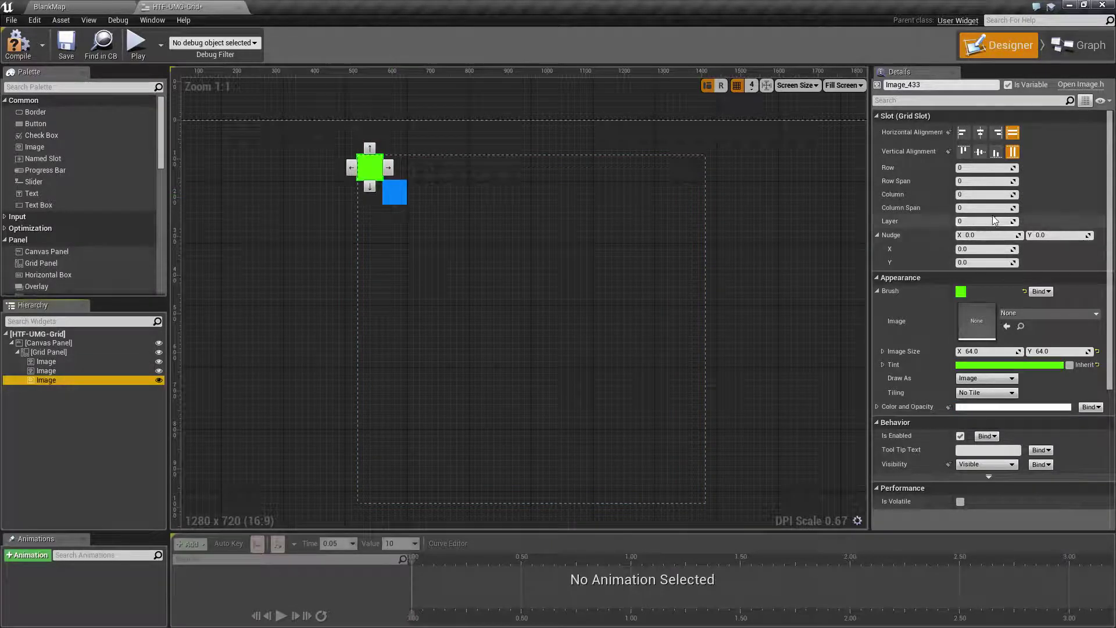
{"action": "left_click", "coordinate": [987, 195]}
{"action": "type", "text": "2"}
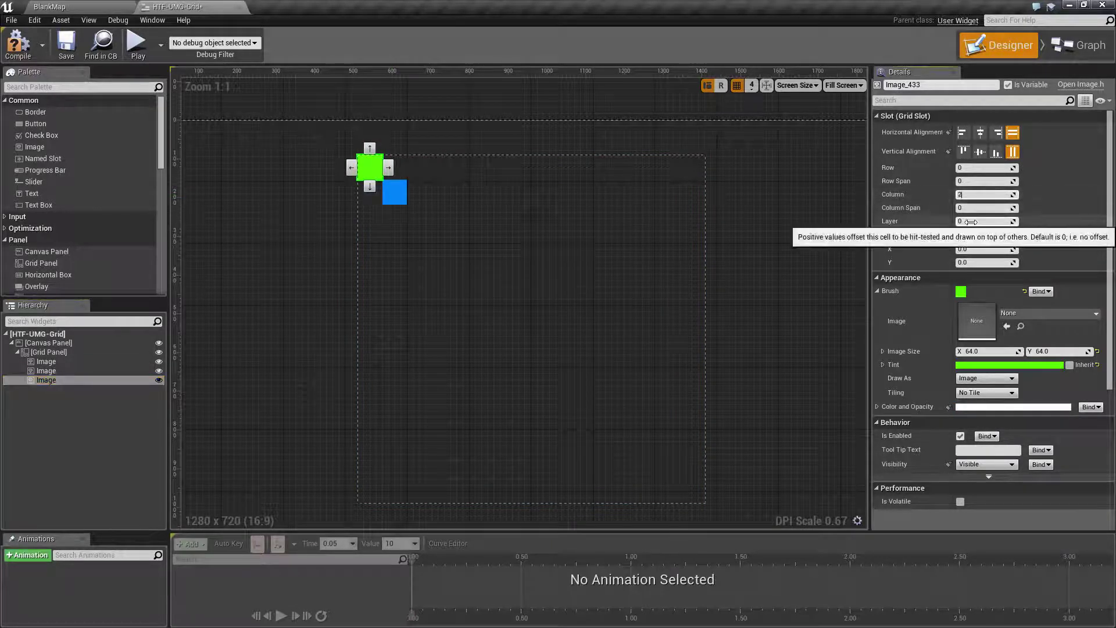
{"action": "key", "text": "Return"}
{"action": "left_click", "coordinate": [969, 169]}
{"action": "type", "text": "2"}
{"action": "key", "text": "Return"}
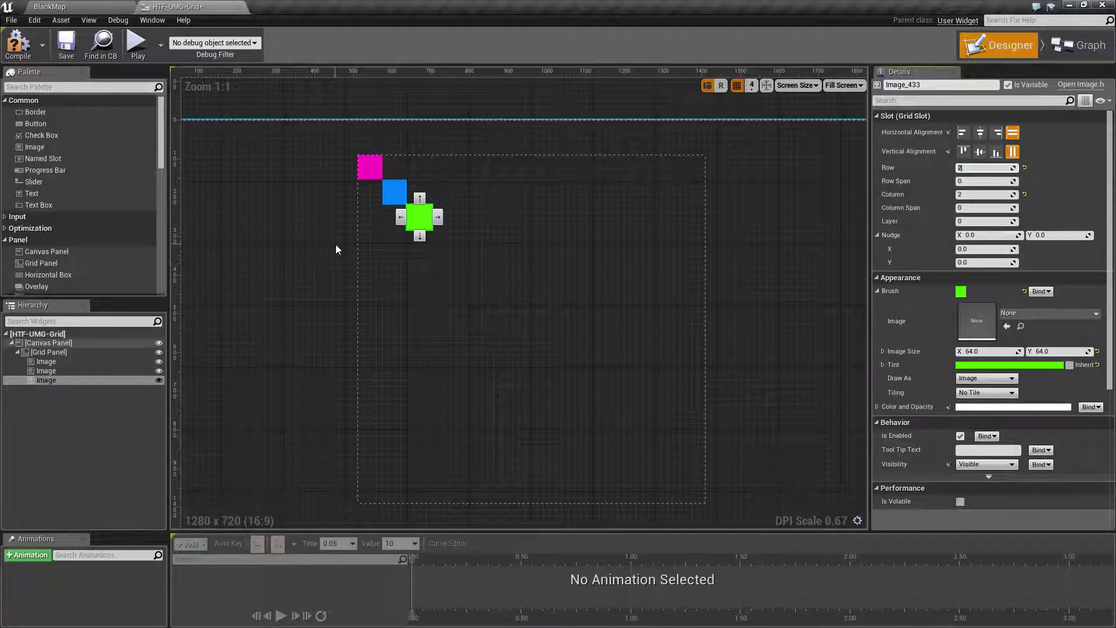
{"action": "left_click", "coordinate": [366, 173]}
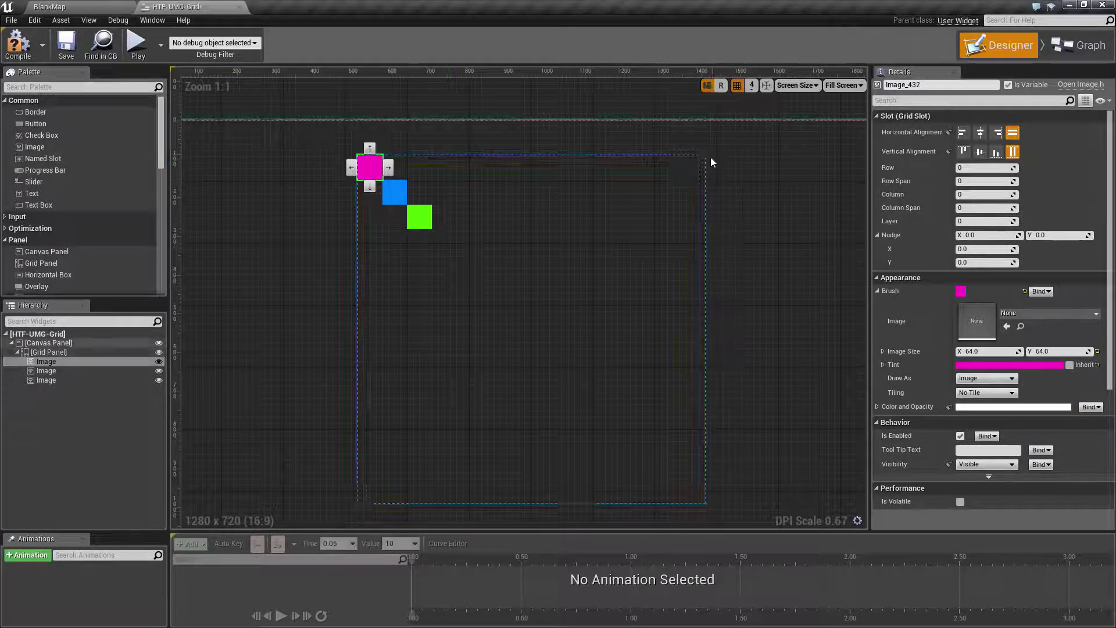
{"action": "left_click", "coordinate": [315, 231]}
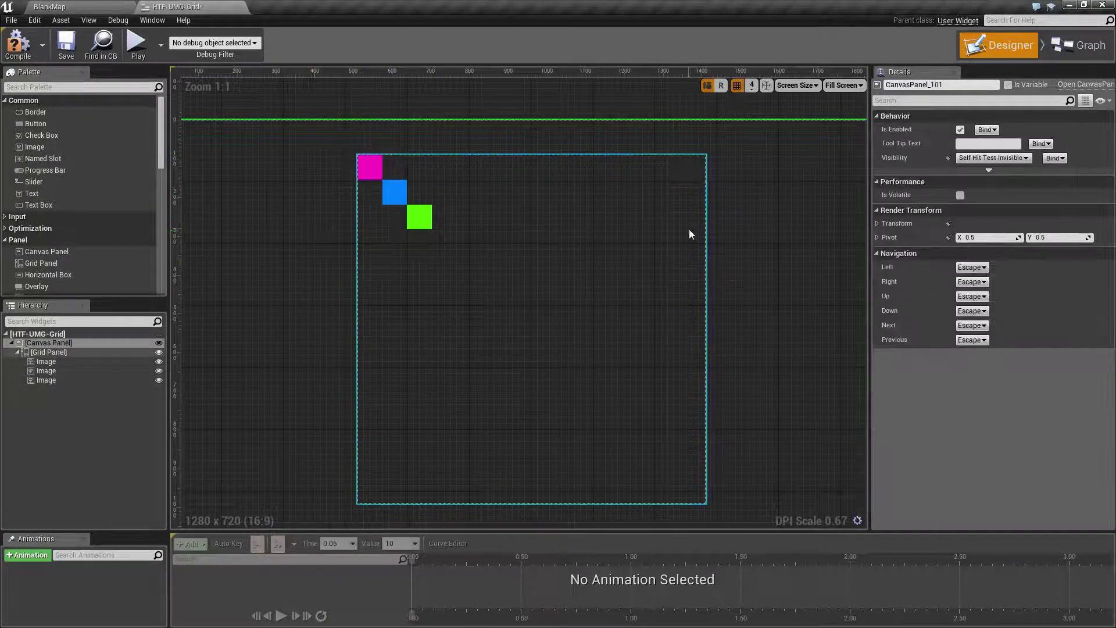
{"action": "left_click", "coordinate": [63, 352]}
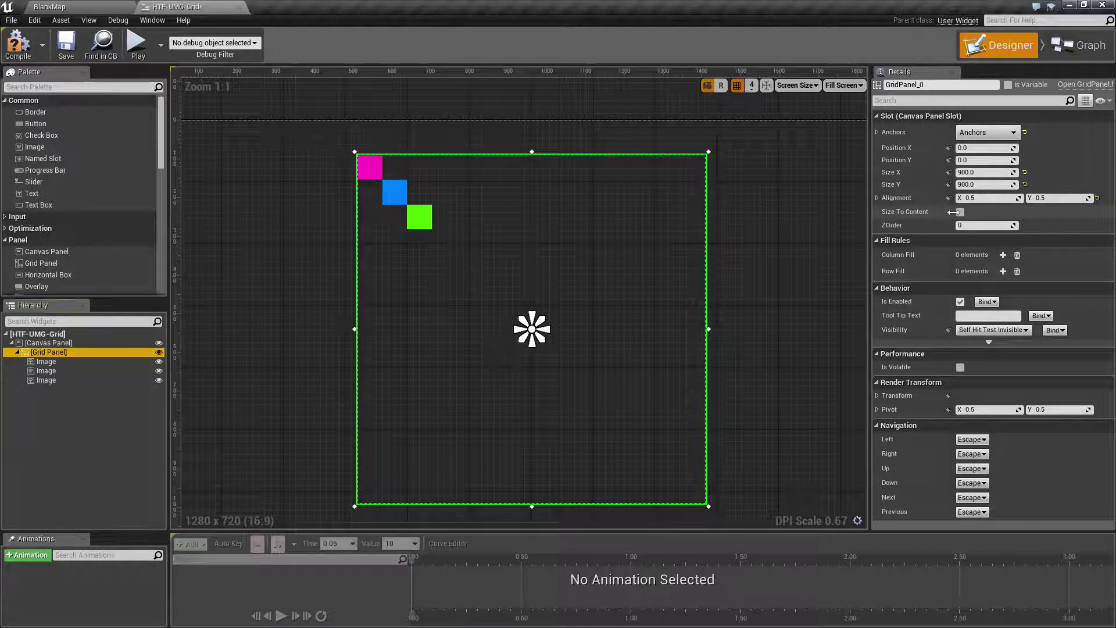
{"action": "left_click", "coordinate": [54, 372]}
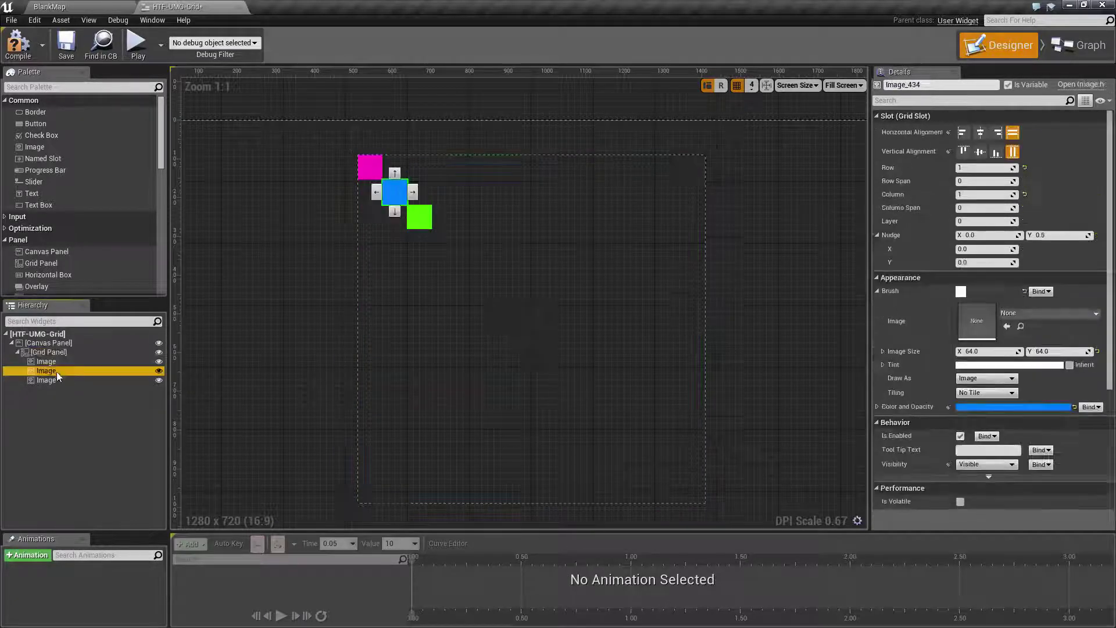
{"action": "left_click", "coordinate": [53, 361]}
{"action": "left_click", "coordinate": [54, 372]}
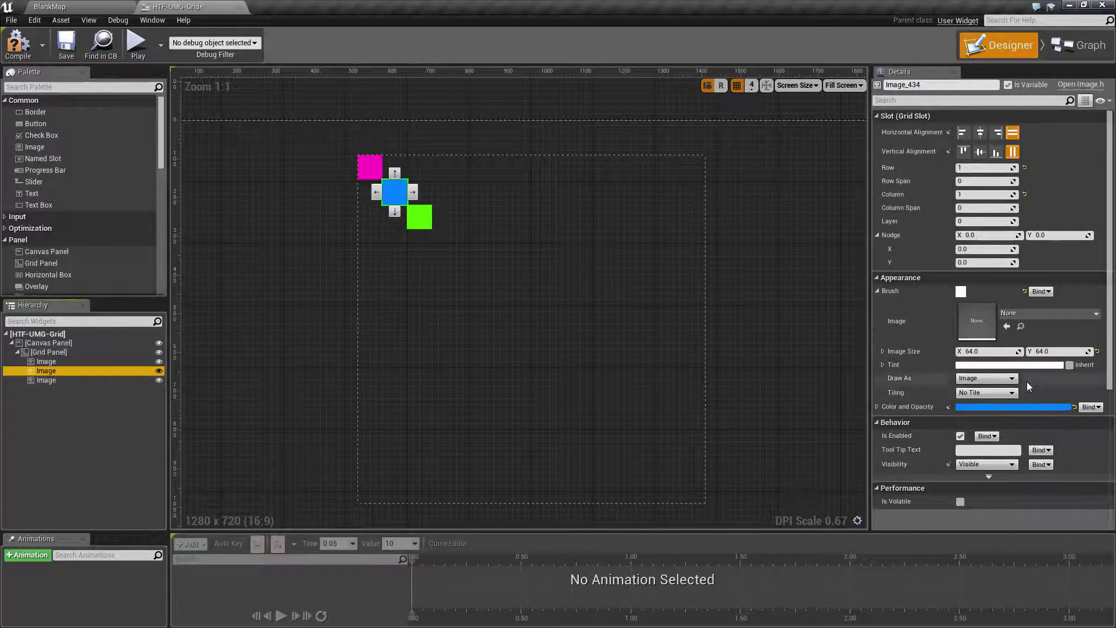
{"action": "left_click", "coordinate": [51, 352]}
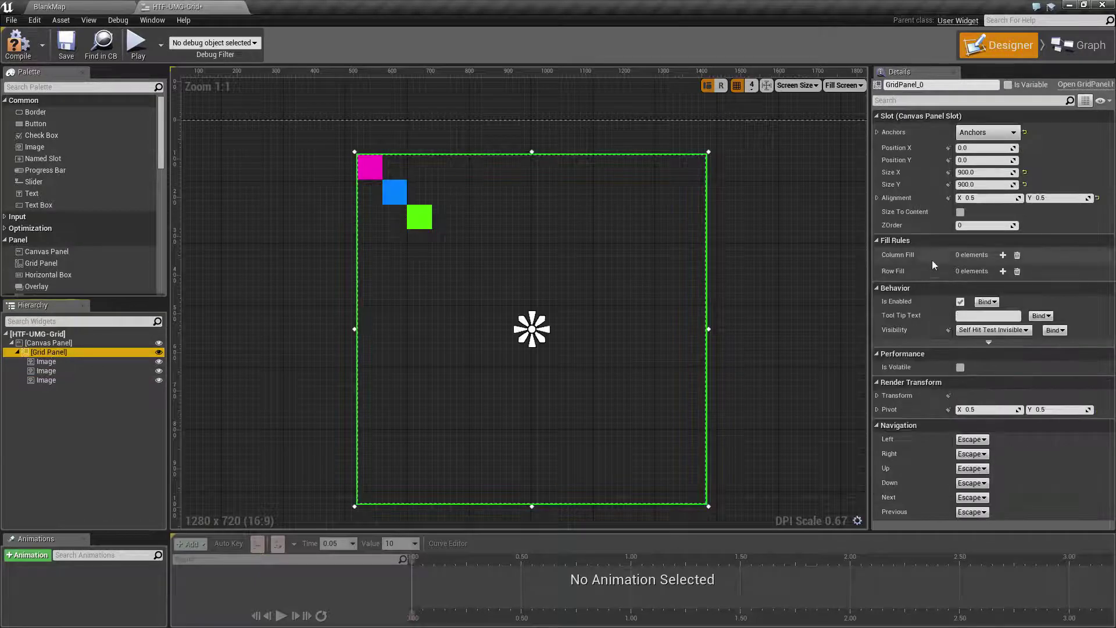
{"action": "left_click", "coordinate": [960, 212]}
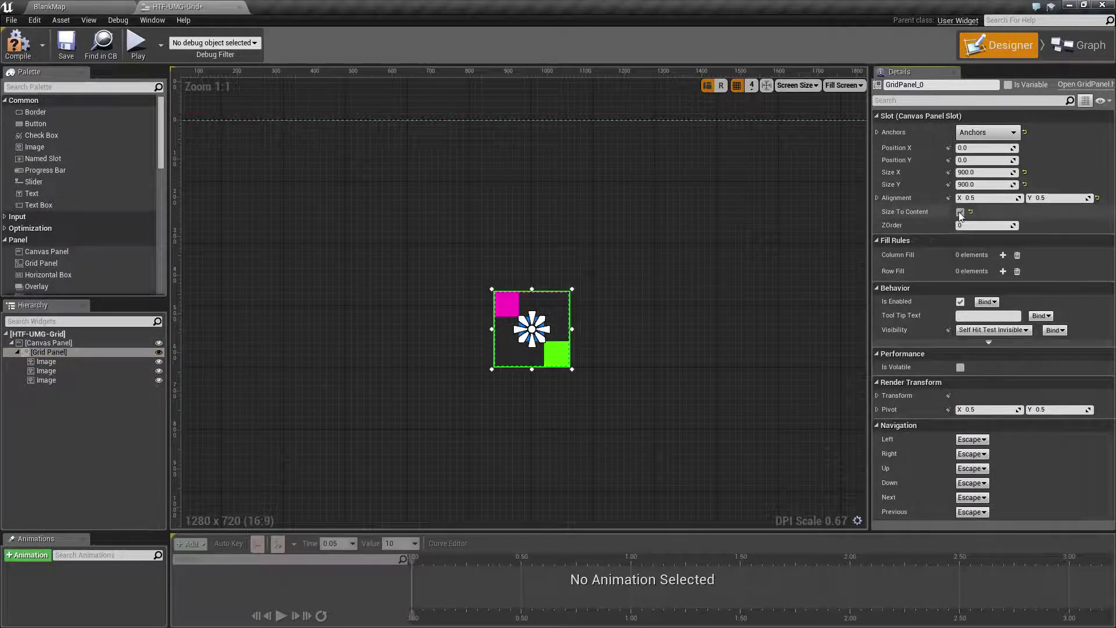
{"action": "left_click", "coordinate": [960, 213]}
{"action": "left_click", "coordinate": [46, 361]}
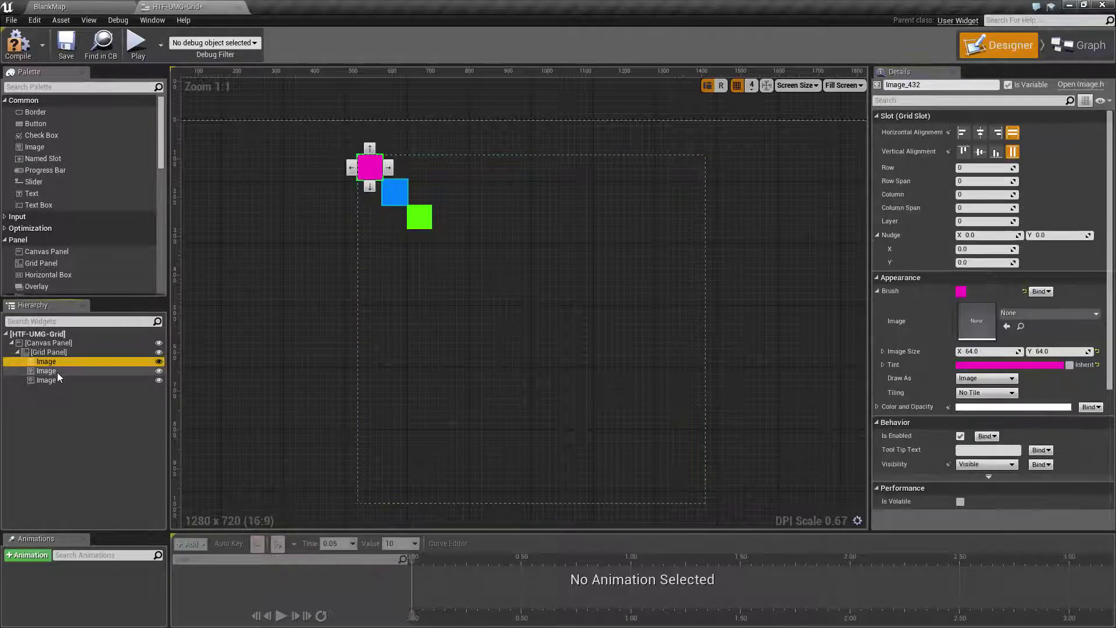
{"action": "left_click", "coordinate": [57, 369]}
{"action": "left_click", "coordinate": [54, 377]}
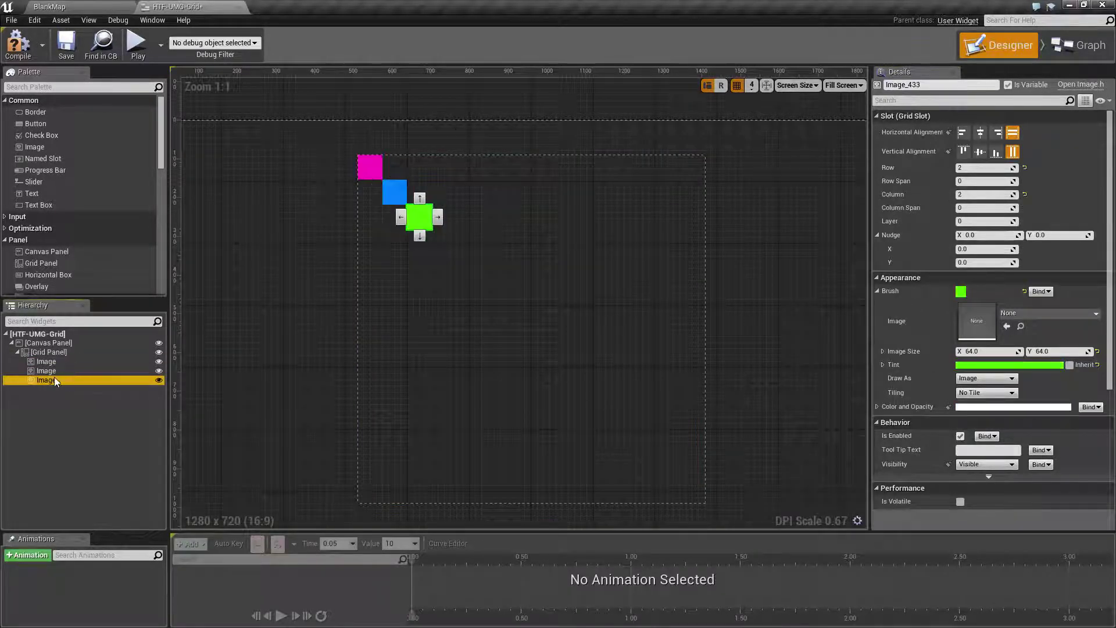
{"action": "left_click", "coordinate": [47, 352]}
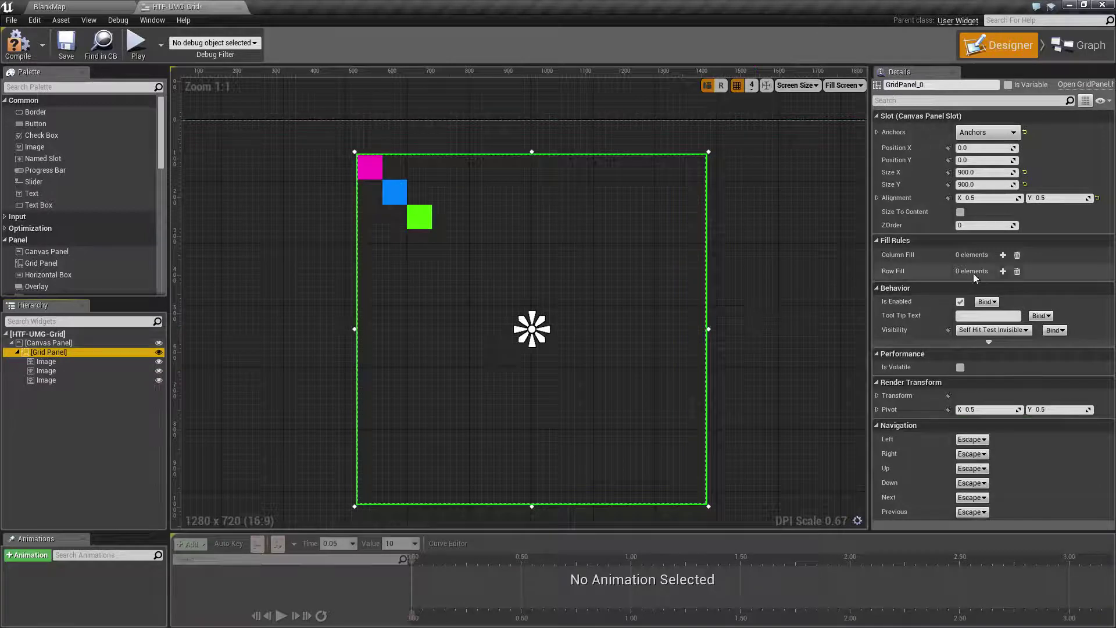
- Add column and row fill rules to the grid panel, three rows in total
{"action": "left_click", "coordinate": [1002, 254]}
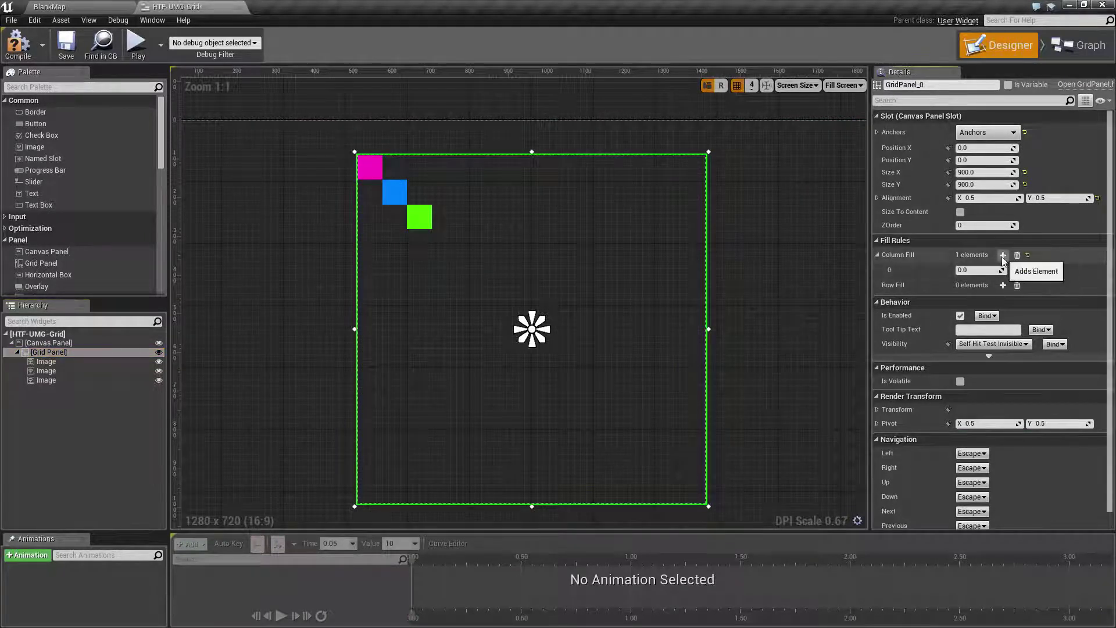
{"action": "left_click", "coordinate": [1003, 255]}
{"action": "left_click", "coordinate": [1003, 254]}
{"action": "left_click", "coordinate": [1002, 312]}
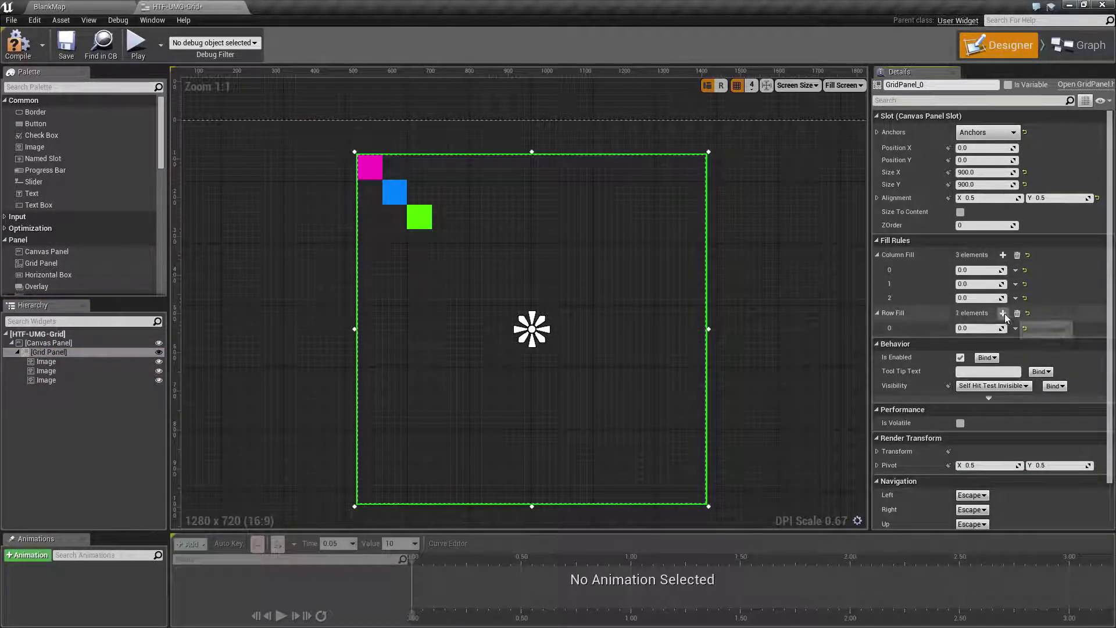
{"action": "left_click", "coordinate": [1003, 312]}
{"action": "left_click", "coordinate": [1002, 313]}
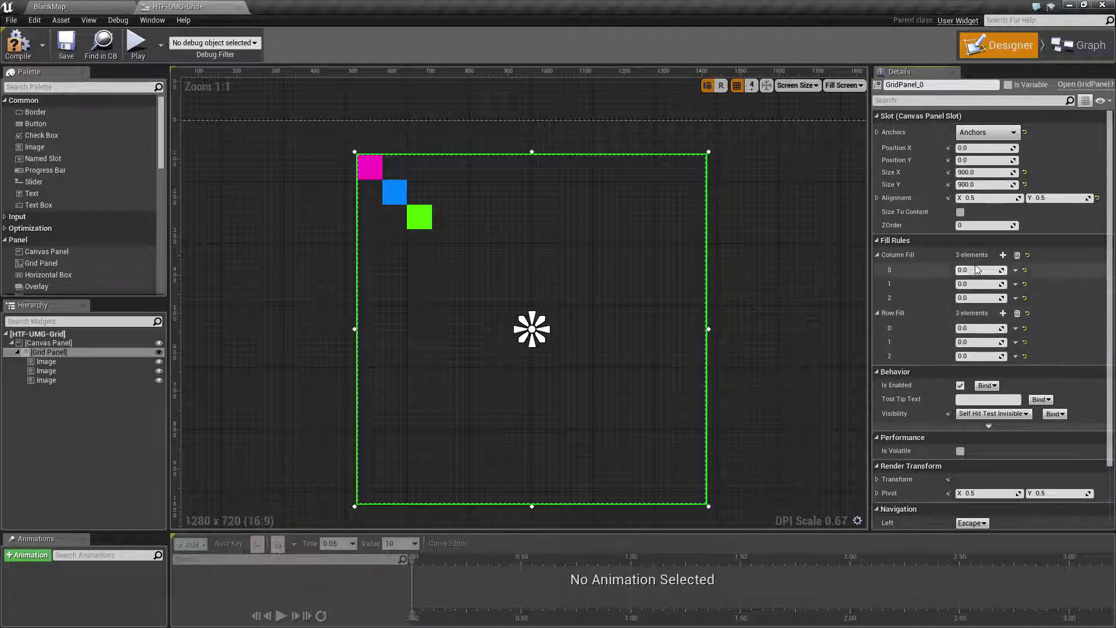
- Set Column Fill 0–2 and Row Fill 0–2 each to 1.0
{"action": "left_click", "coordinate": [973, 270]}
{"action": "type", "text": "1"}
{"action": "key", "text": "Tab"}
{"action": "type", "text": "1"}
{"action": "key", "text": "Tab"}
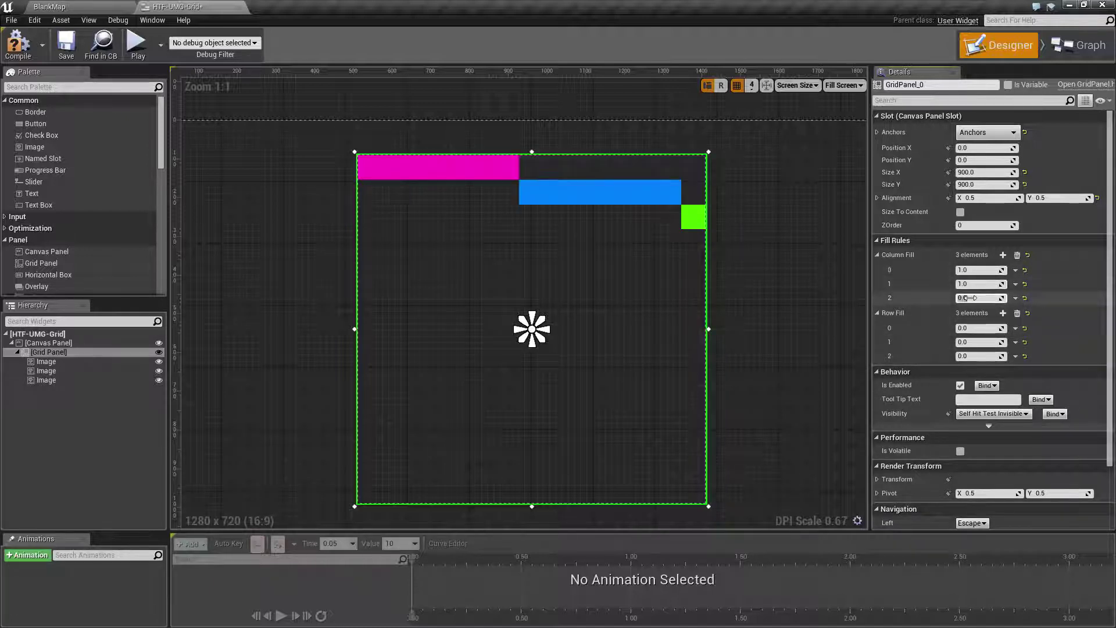
{"action": "type", "text": "1"}
{"action": "key", "text": "Tab"}
{"action": "type", "text": "1"}
{"action": "key", "text": "Tab"}
{"action": "type", "text": "1"}
{"action": "key", "text": "Tab"}
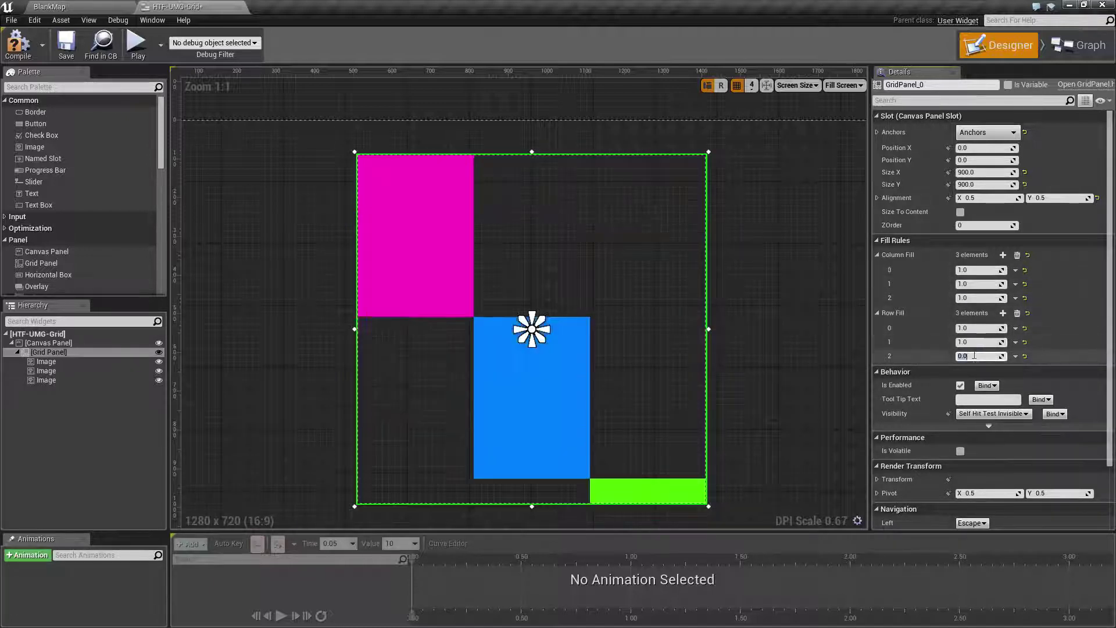
{"action": "type", "text": "1"}
{"action": "left_click", "coordinate": [974, 341]}
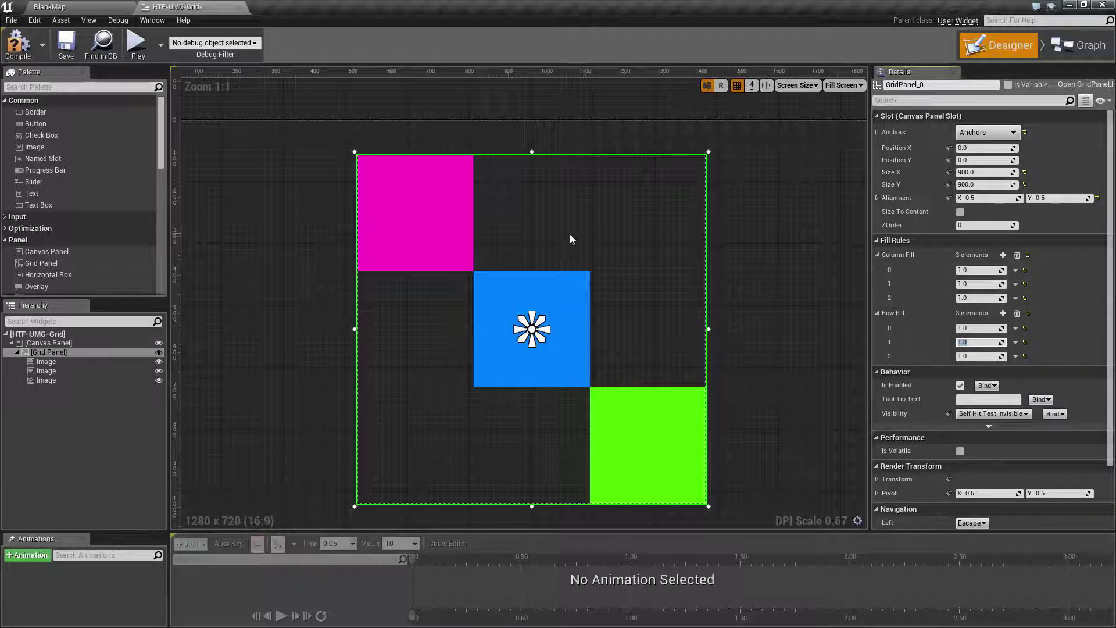
{"action": "left_click", "coordinate": [409, 224]}
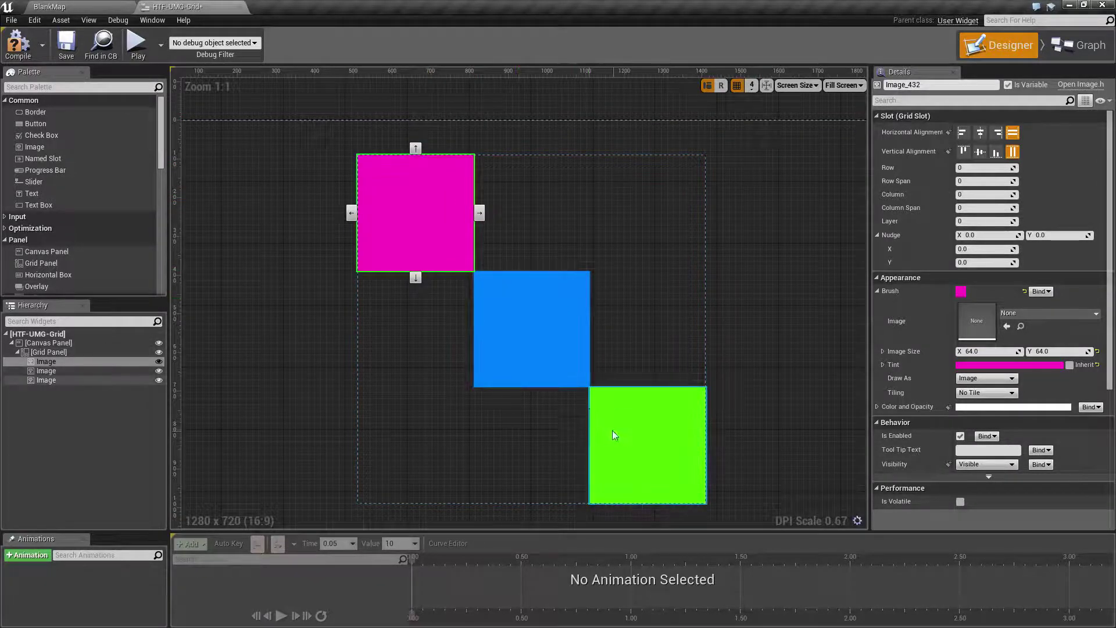
{"action": "left_click", "coordinate": [58, 370]}
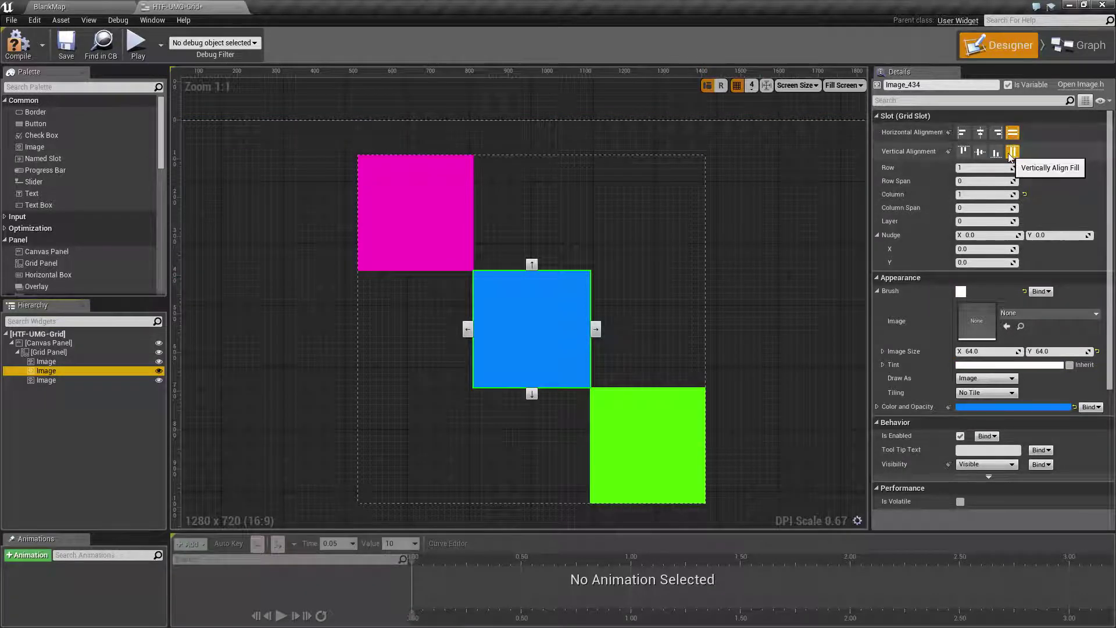
{"action": "left_click", "coordinate": [979, 132]}
{"action": "left_click", "coordinate": [979, 151]}
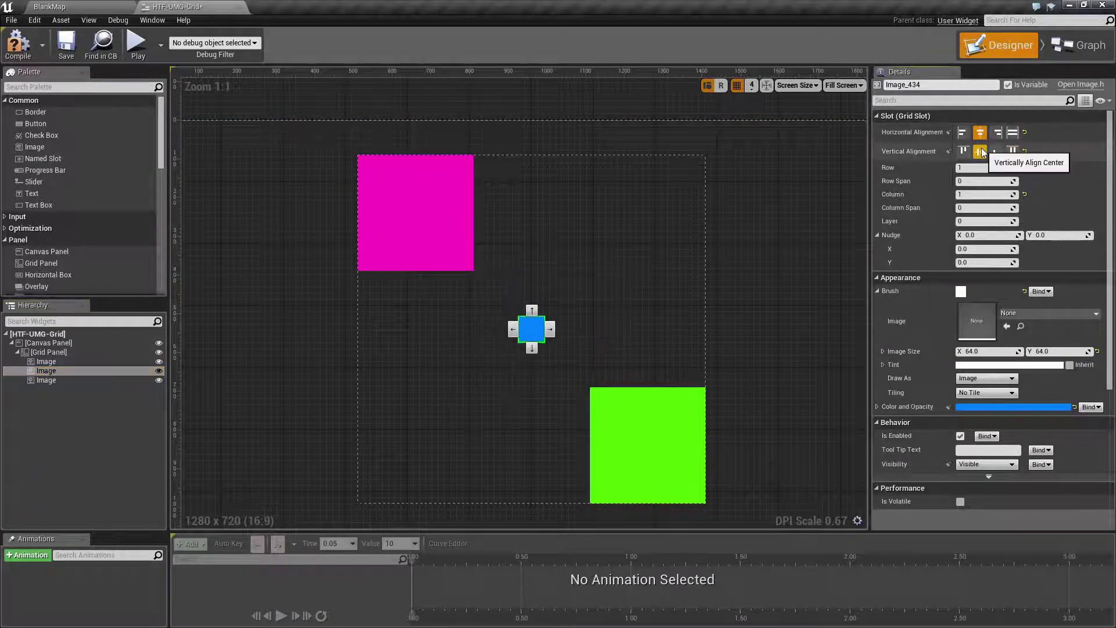
{"action": "left_click", "coordinate": [962, 132]}
{"action": "left_click", "coordinate": [964, 152]}
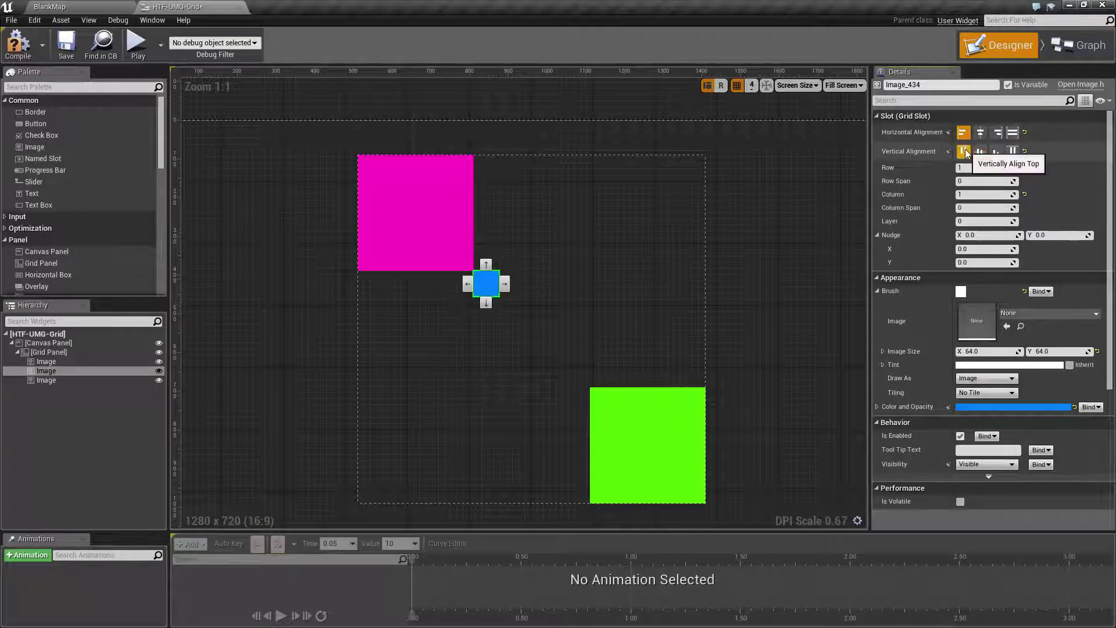
{"action": "left_click", "coordinate": [980, 151]}
{"action": "left_click", "coordinate": [979, 133]}
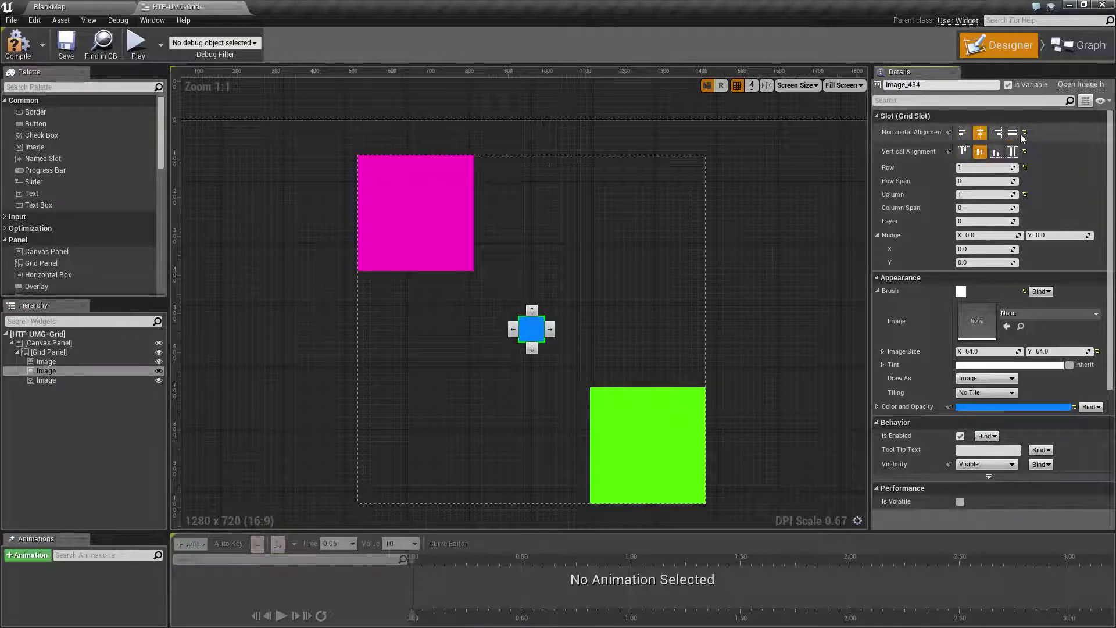
{"action": "left_click", "coordinate": [1012, 152]}
{"action": "left_click", "coordinate": [1011, 133]}
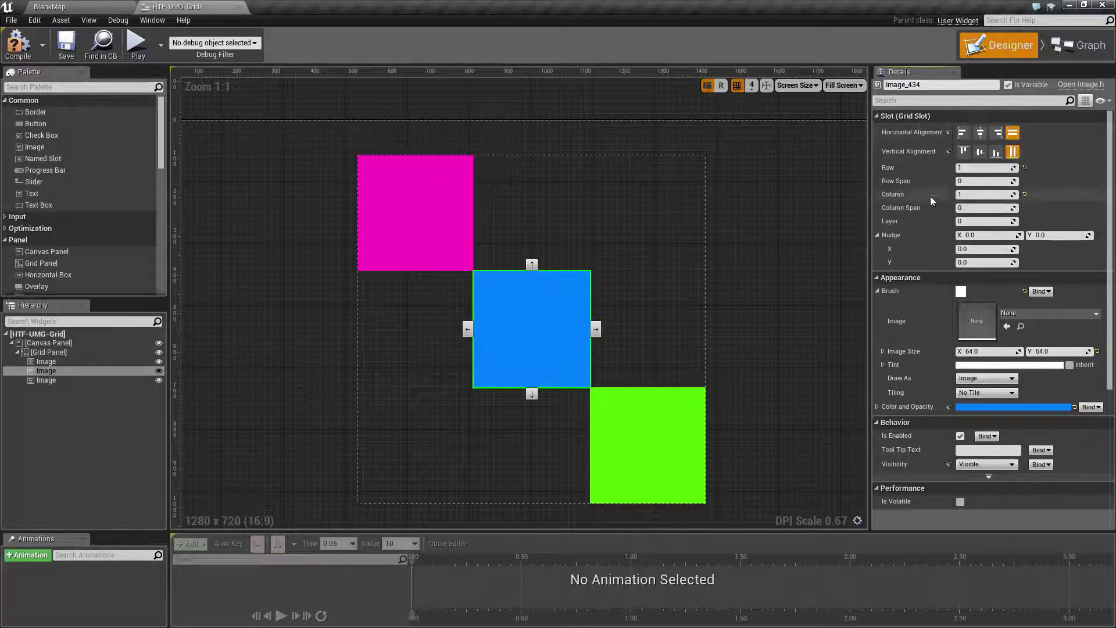
- Give the grid panel's Column Fill index 1 a weight of 3.0
{"action": "left_click", "coordinate": [70, 351]}
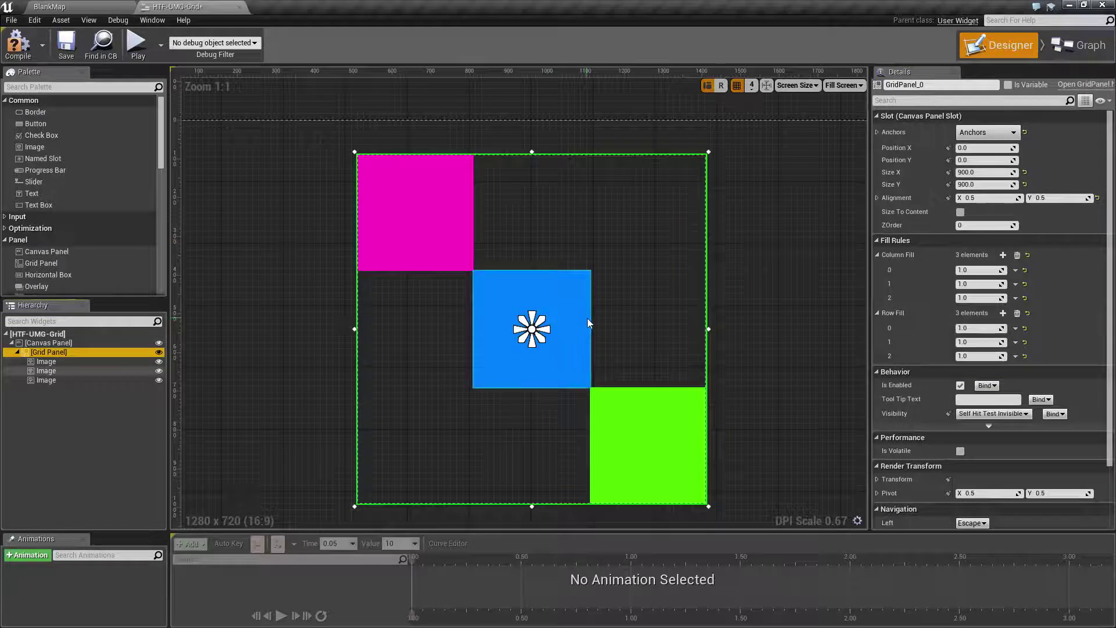
{"action": "left_click", "coordinate": [979, 285]}
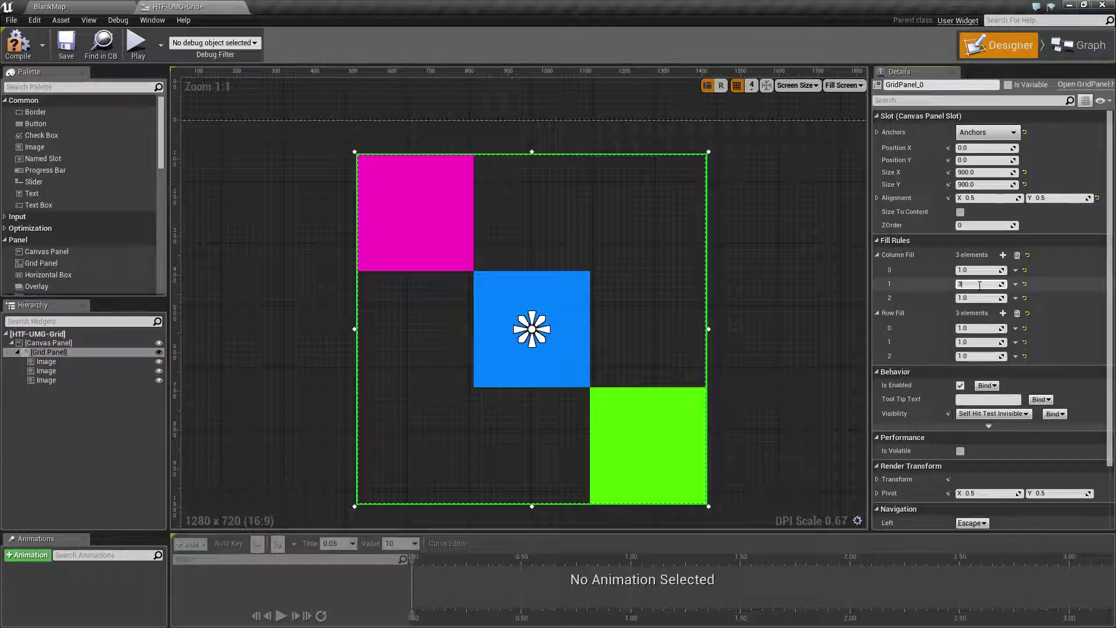
{"action": "key", "text": "Return"}
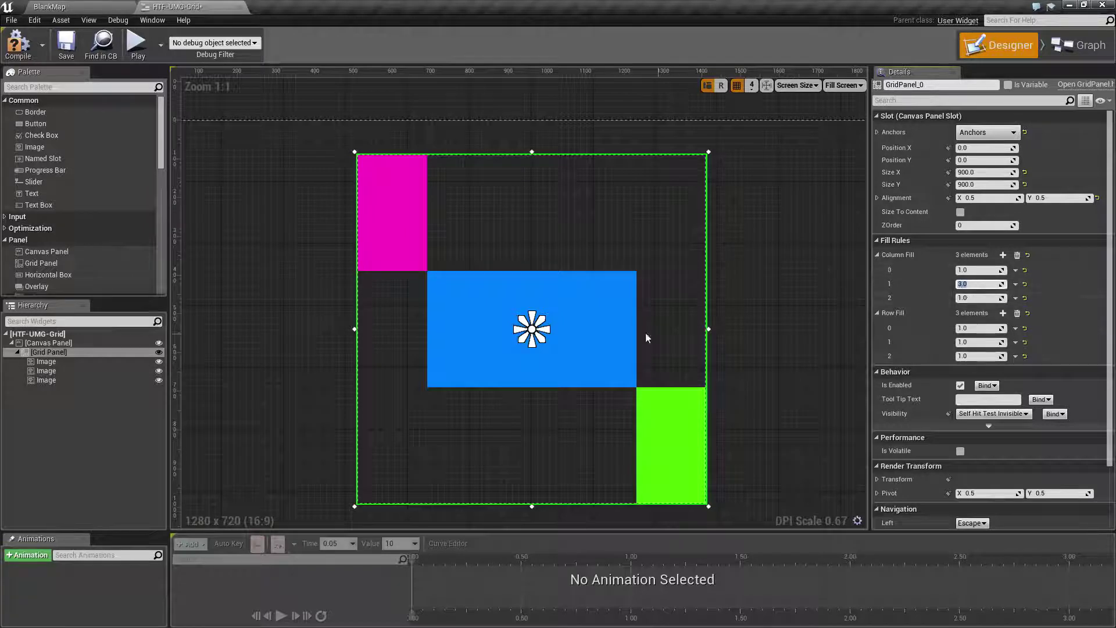
{"action": "left_click", "coordinate": [252, 312]}
{"action": "left_click", "coordinate": [517, 343]}
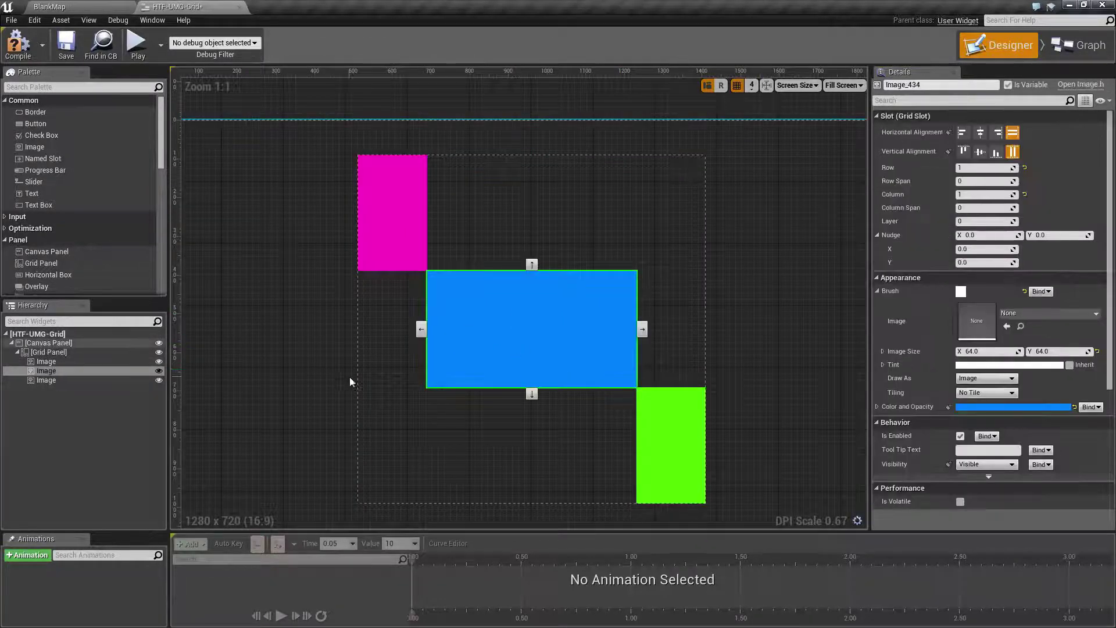
{"action": "left_click", "coordinate": [55, 362]}
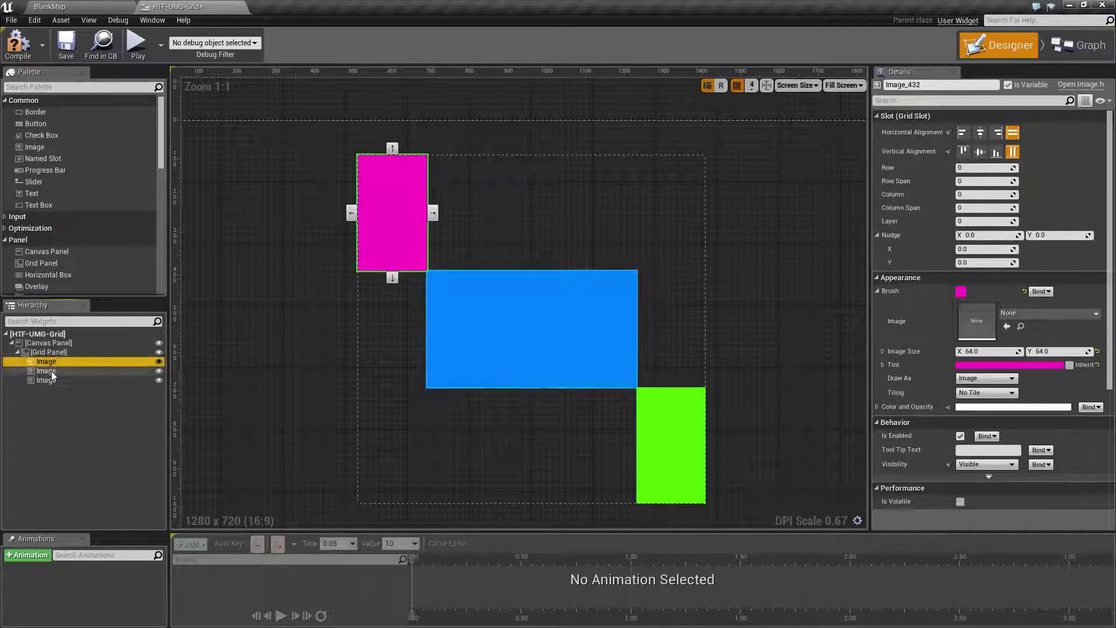
{"action": "left_click", "coordinate": [52, 372]}
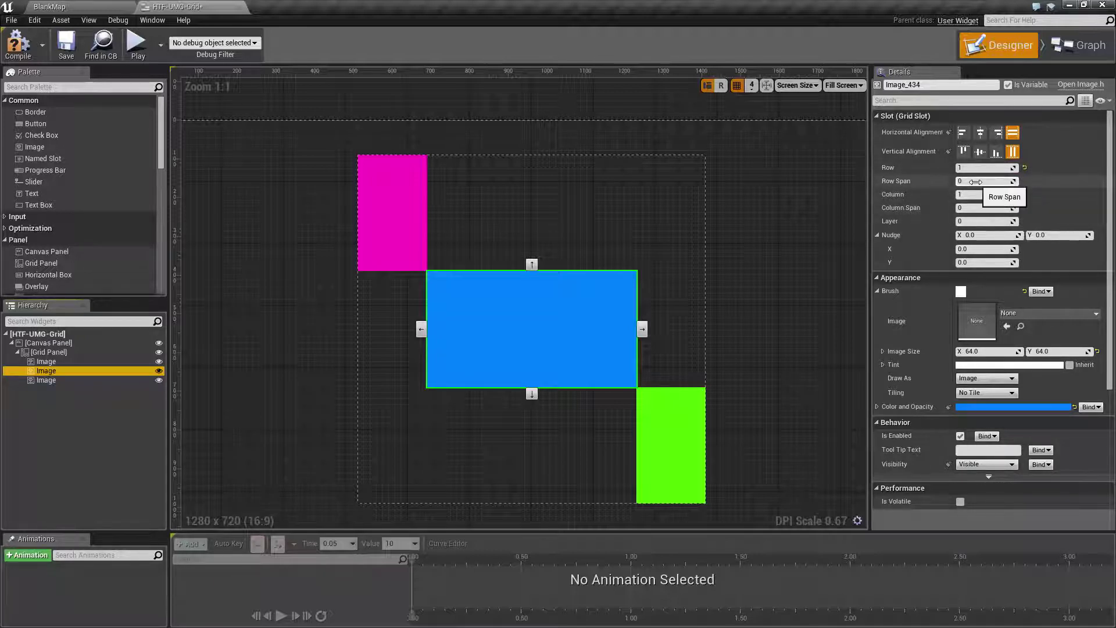
{"action": "left_click", "coordinate": [391, 226]}
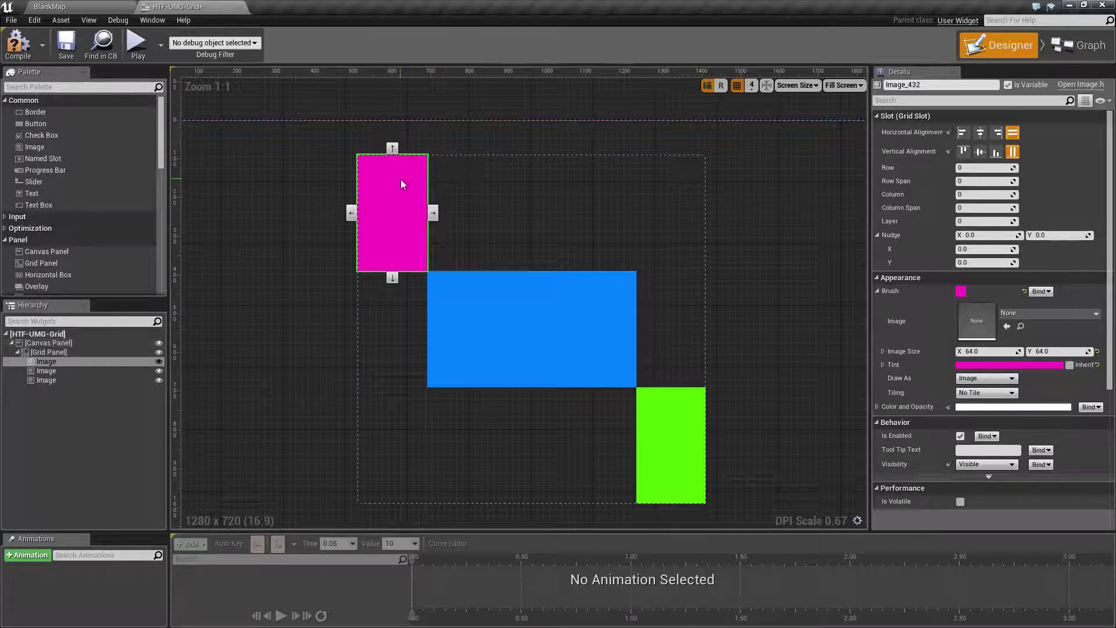
{"action": "left_click", "coordinate": [503, 195]}
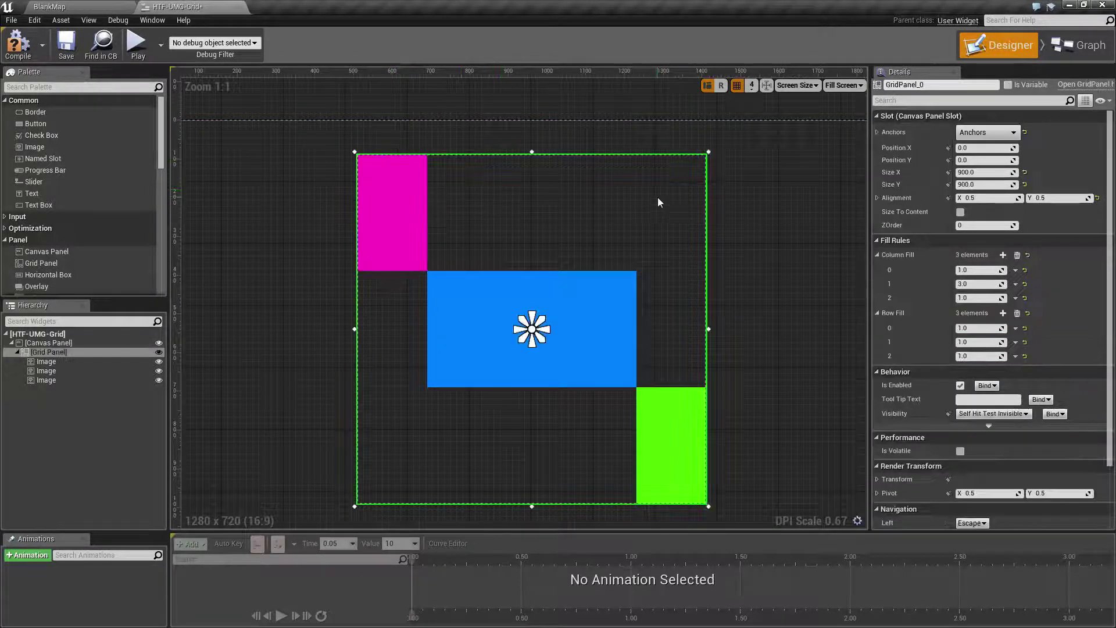
{"action": "left_click", "coordinate": [46, 361]}
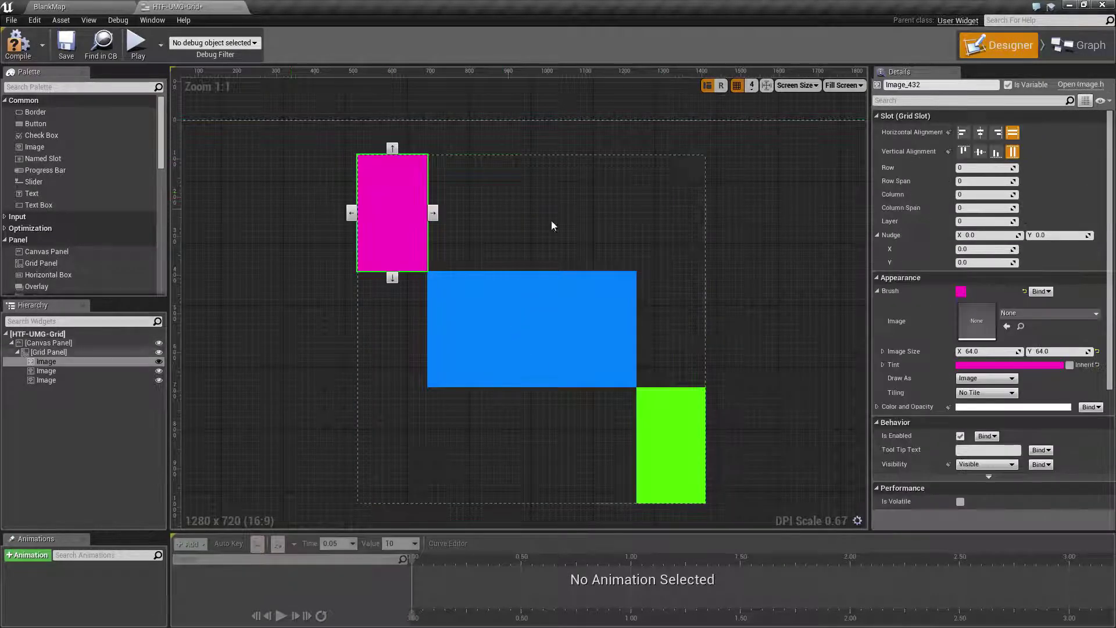
{"action": "left_click", "coordinate": [981, 208]}
{"action": "type", "text": "3"}
{"action": "key", "text": "Return"}
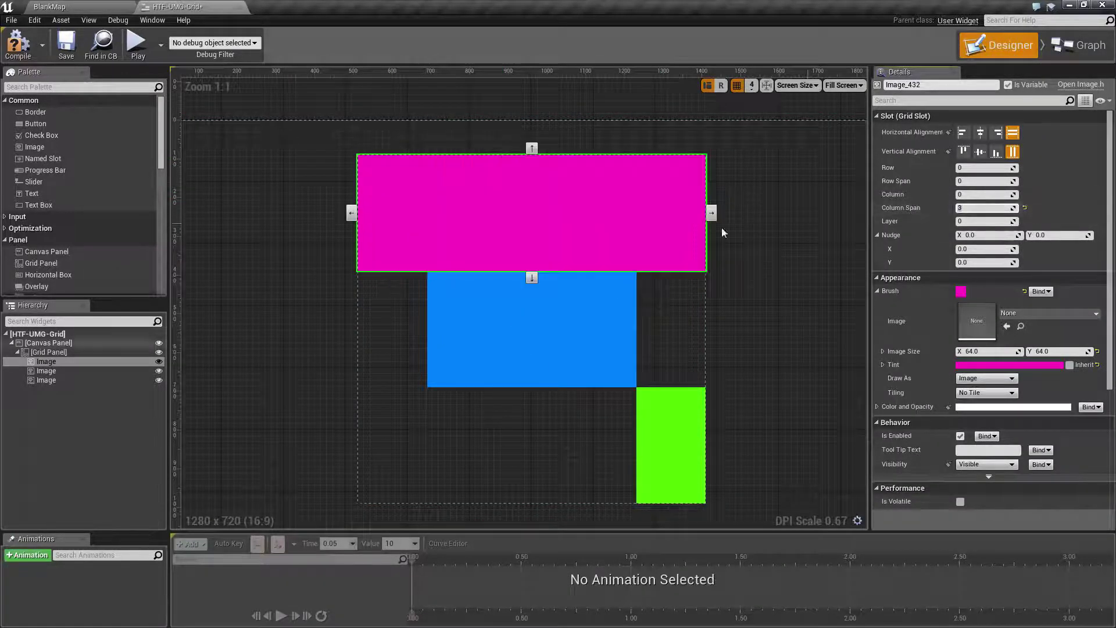
- Set the pink image's Column Span back to 1
{"action": "left_click", "coordinate": [987, 208]}
{"action": "type", "text": "1"}
{"action": "key", "text": "Return"}
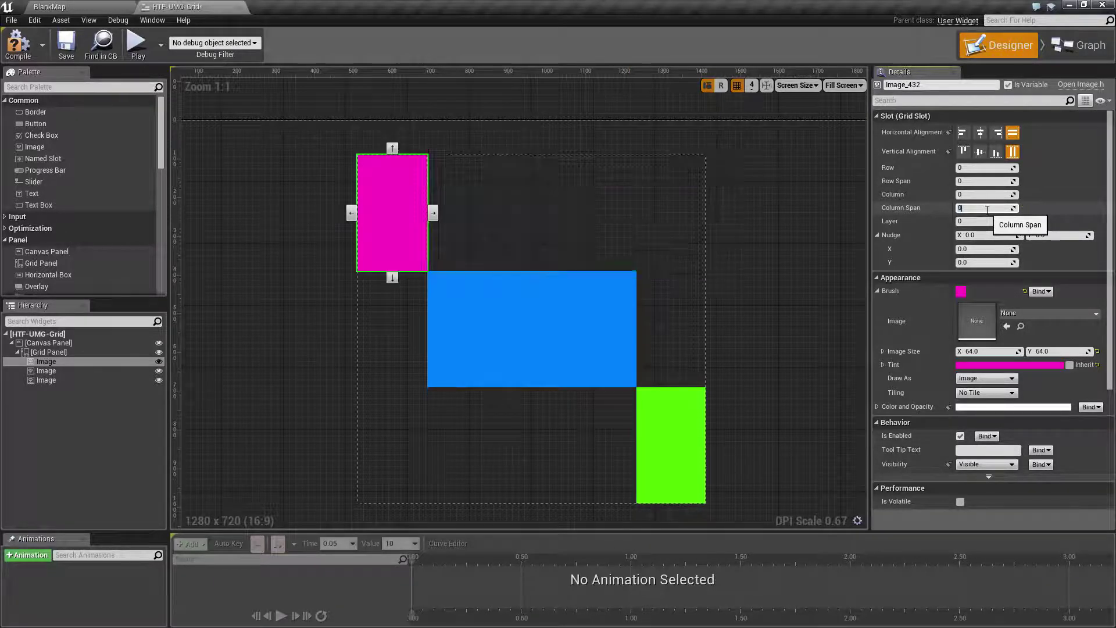
- Move the blue image to row 0 with a Row Span of 3
{"action": "left_click", "coordinate": [507, 313]}
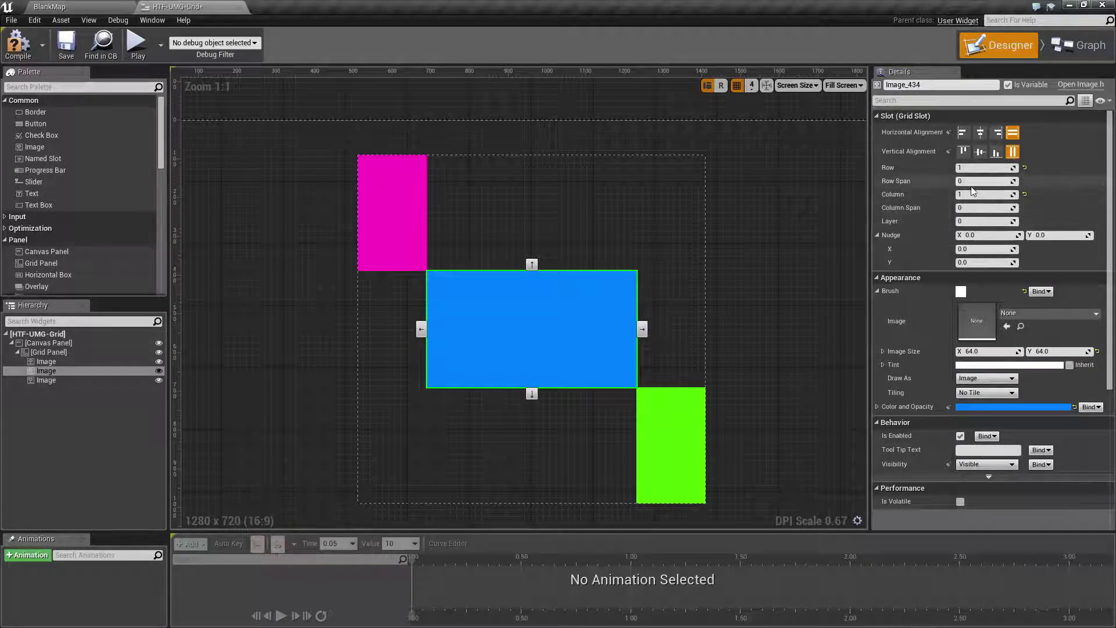
{"action": "left_click", "coordinate": [532, 264]}
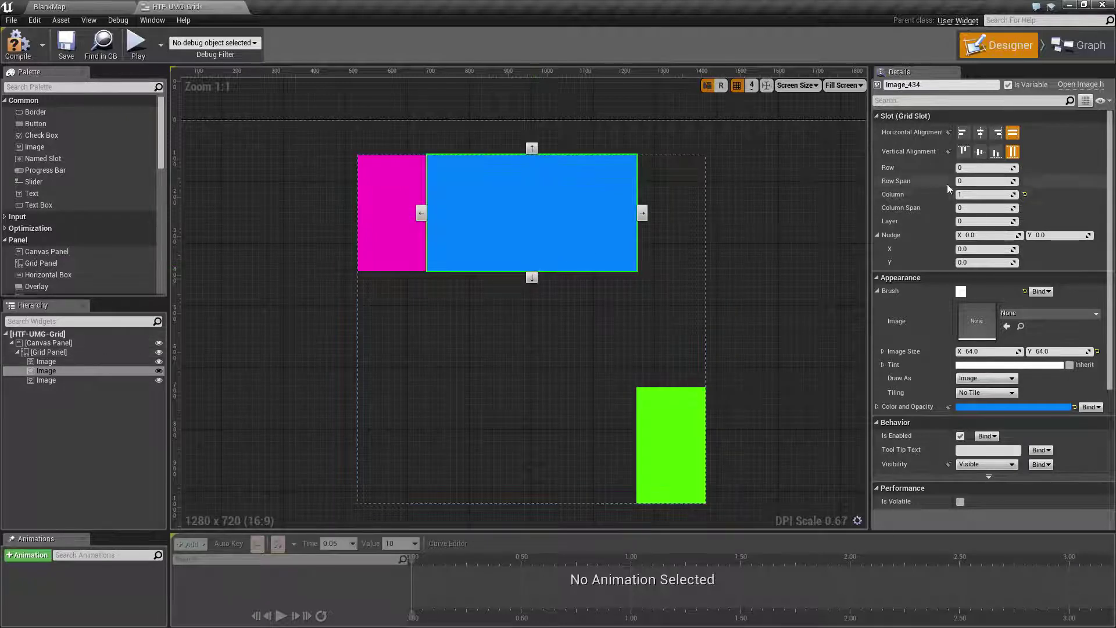
{"action": "left_click", "coordinate": [982, 182]}
{"action": "type", "text": "2"}
{"action": "key", "text": "BackSpace"}
{"action": "type", "text": "3"}
{"action": "key", "text": "Return"}
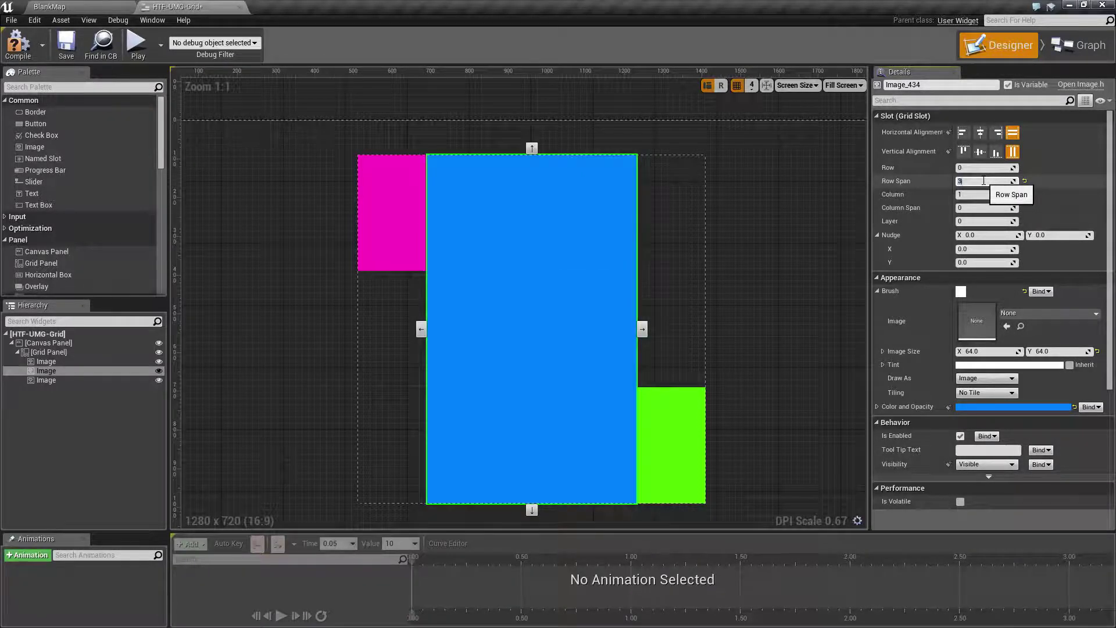
{"action": "left_click", "coordinate": [779, 238]}
{"action": "left_click", "coordinate": [56, 362]}
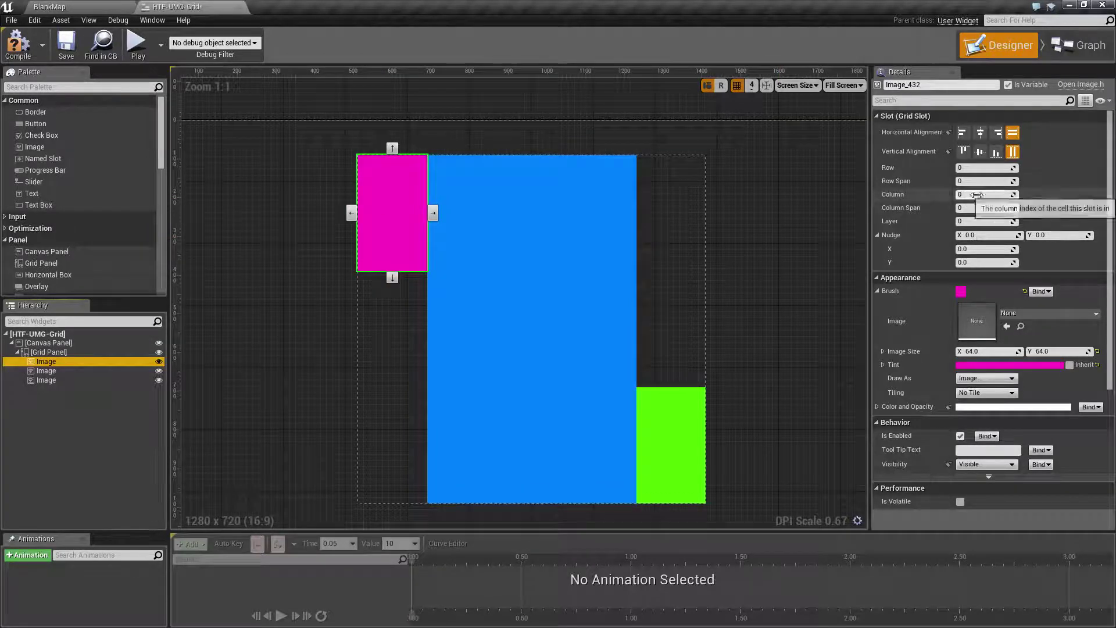
- Set the pink image's Column Span to 3
{"action": "left_click", "coordinate": [985, 209]}
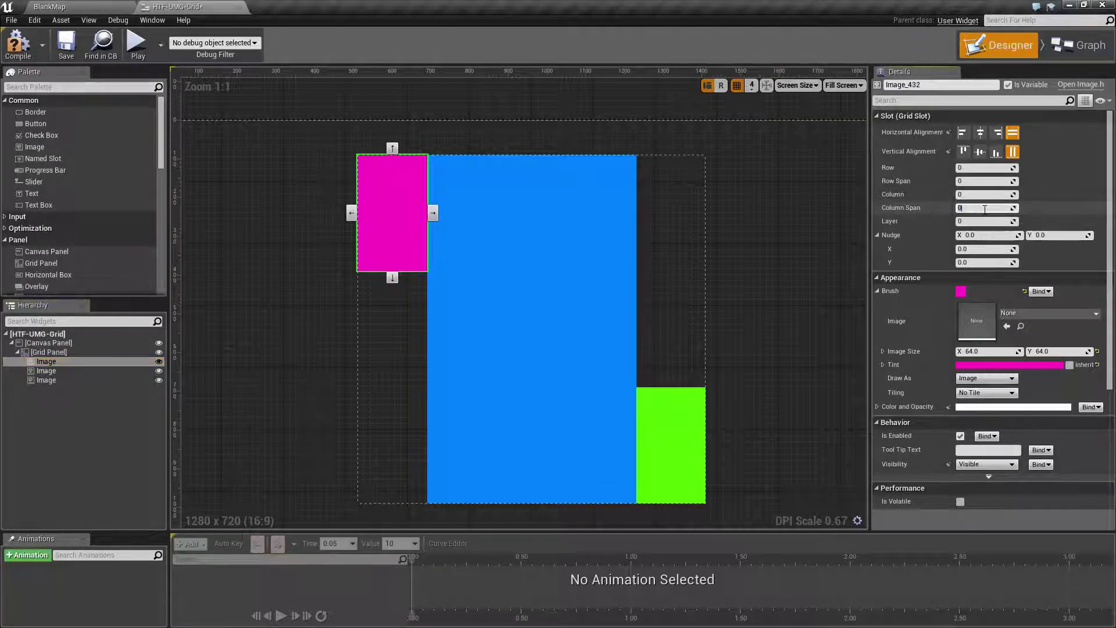
{"action": "type", "text": "2"}
{"action": "key", "text": "Return"}
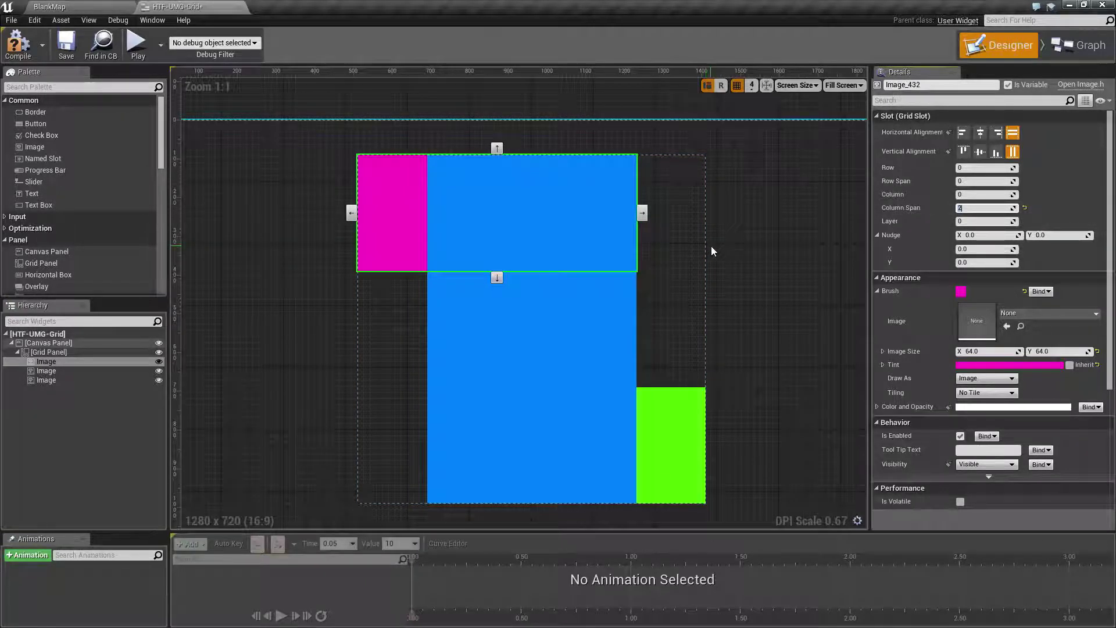
{"action": "type", "text": "3"}
{"action": "key", "text": "Return"}
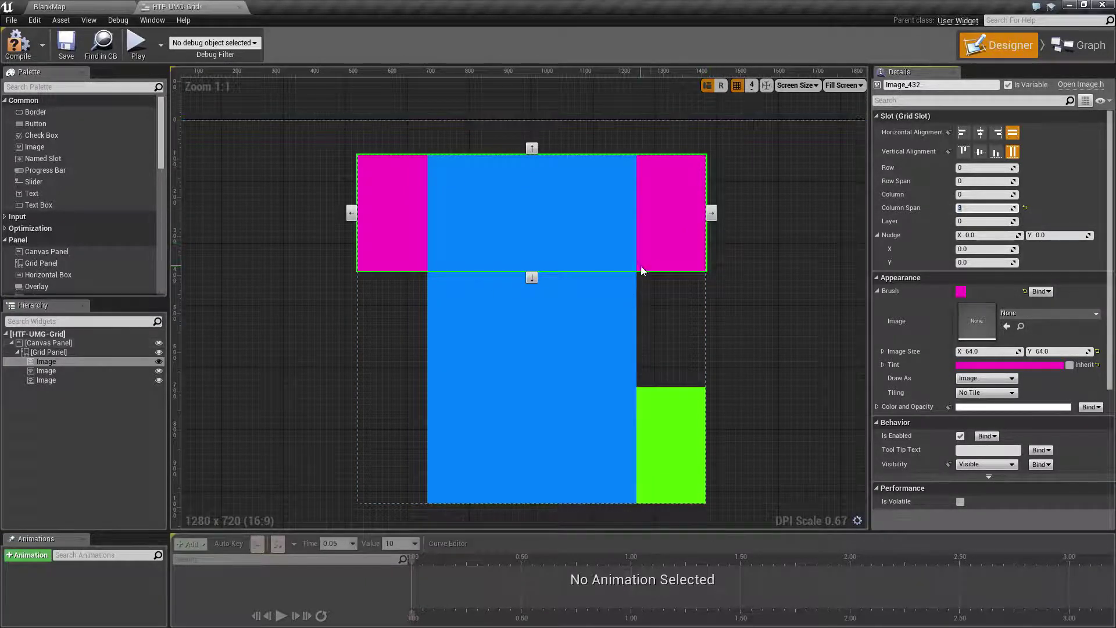
- Select the blue, pink and green images in turn to check their placement
{"action": "left_click", "coordinate": [587, 334]}
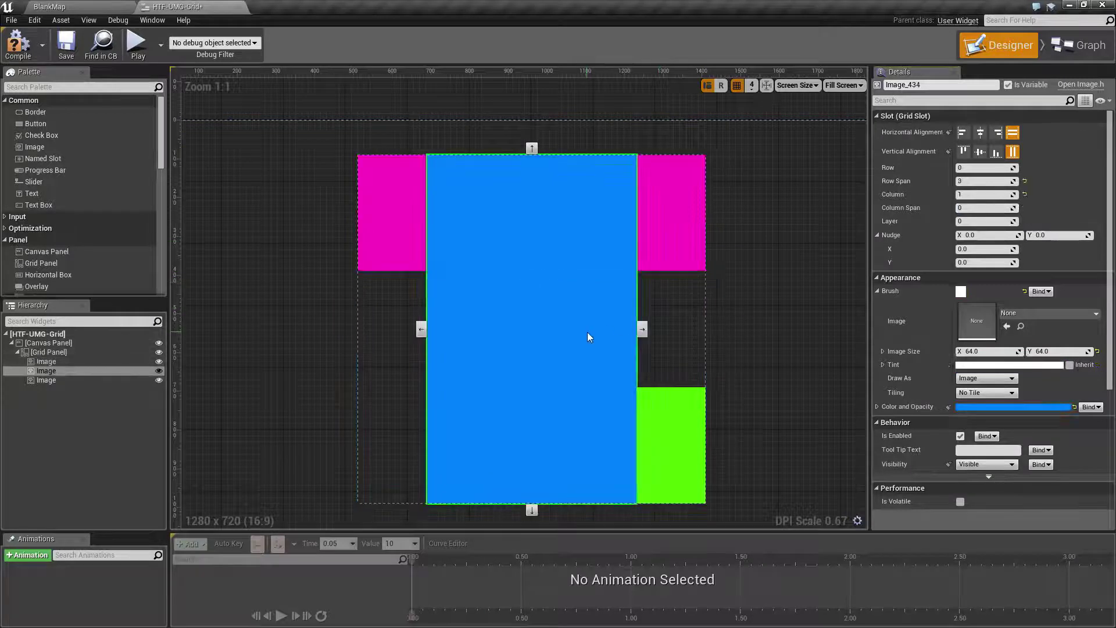
{"action": "left_click", "coordinate": [372, 226]}
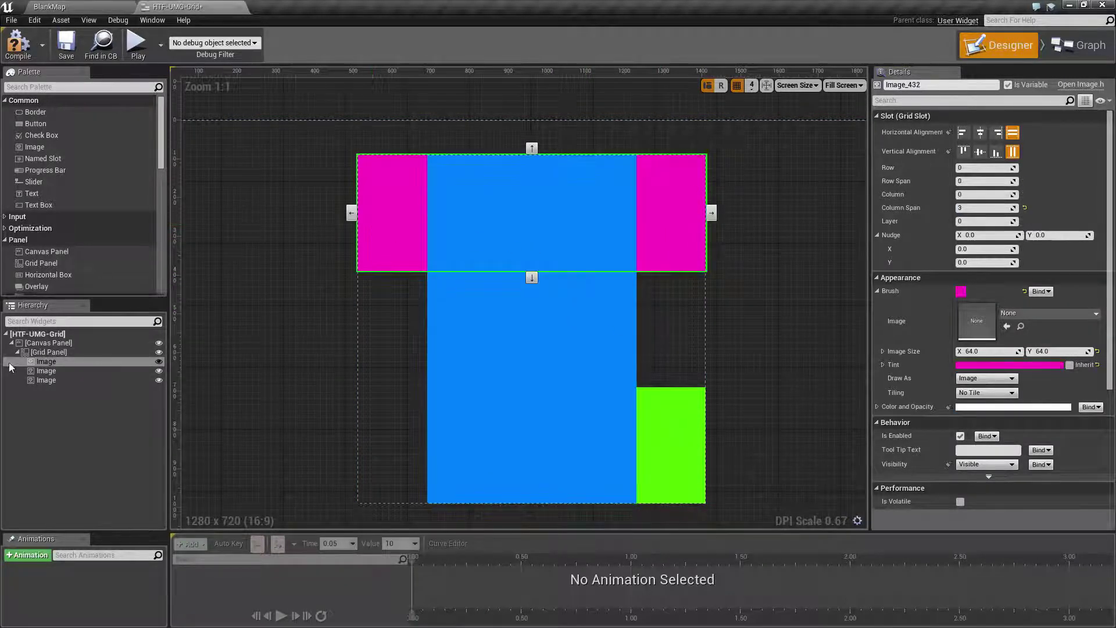
{"action": "left_click", "coordinate": [46, 372]}
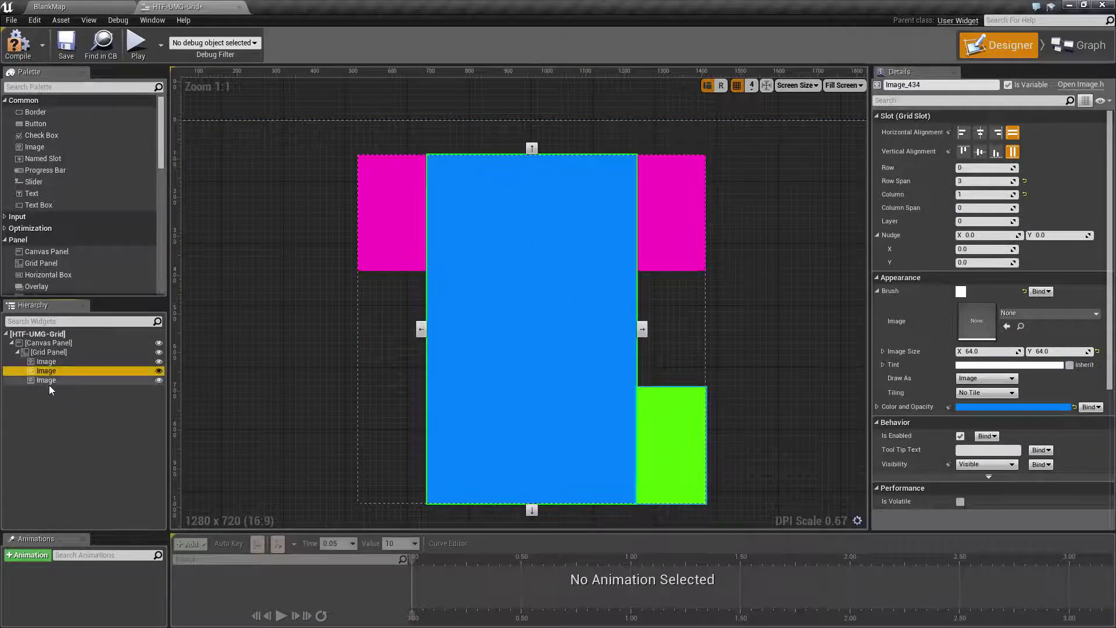
{"action": "left_click", "coordinate": [49, 385]}
{"action": "left_click", "coordinate": [56, 361]}
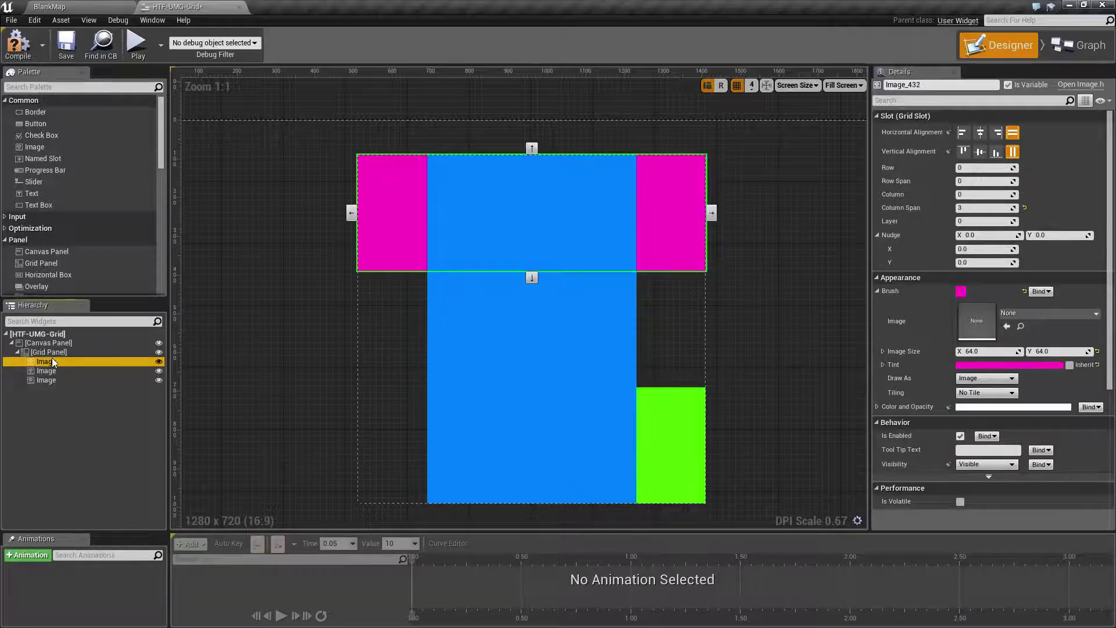
{"action": "left_click", "coordinate": [53, 371]}
{"action": "left_click", "coordinate": [58, 382]}
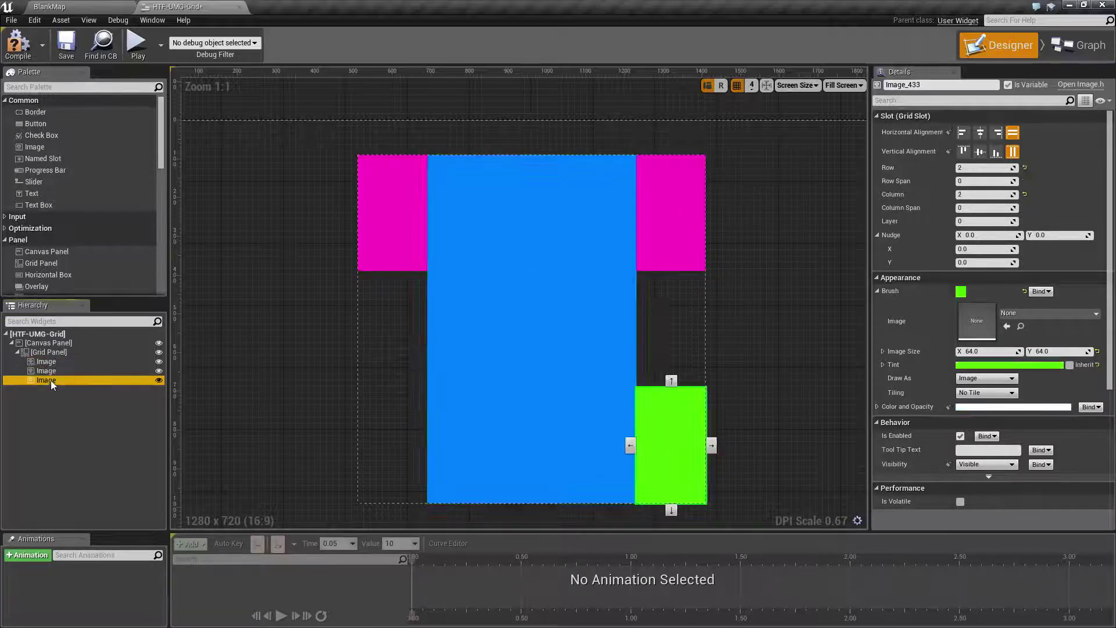
{"action": "left_click", "coordinate": [51, 361]}
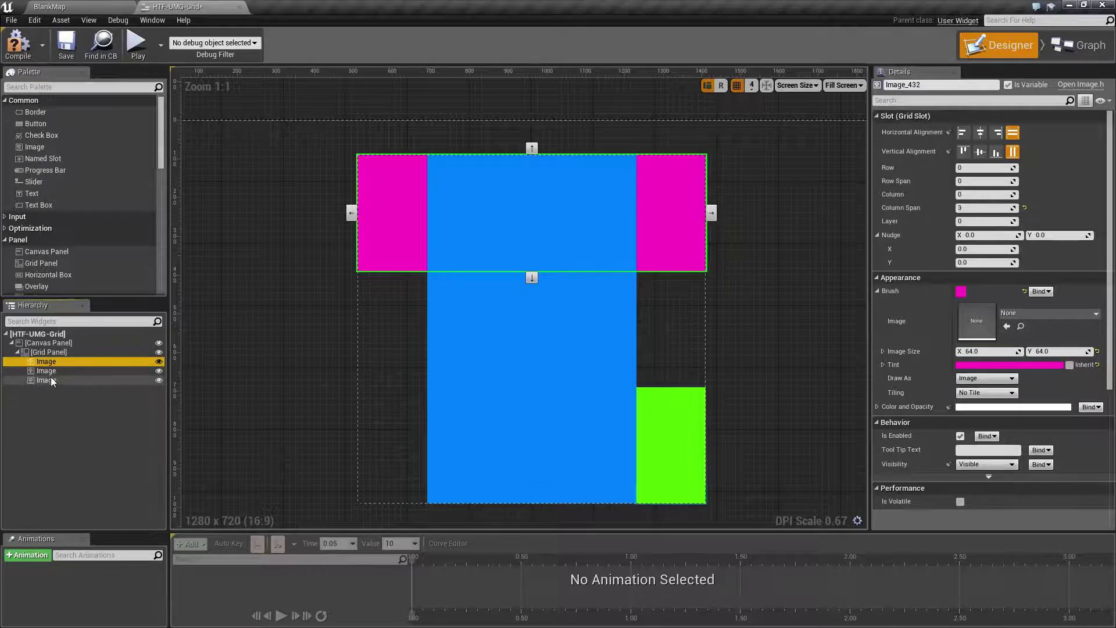
- Drag the pink image below the blue one in the Hierarchy, then check each image
{"action": "mouse_move", "coordinate": [50, 373]}
{"action": "left_mouse_down"}
{"action": "mouse_move", "coordinate": [47, 351]}
{"action": "mouse_move", "coordinate": [49, 389]}
{"action": "left_mouse_up"}
{"action": "left_click", "coordinate": [47, 361]}
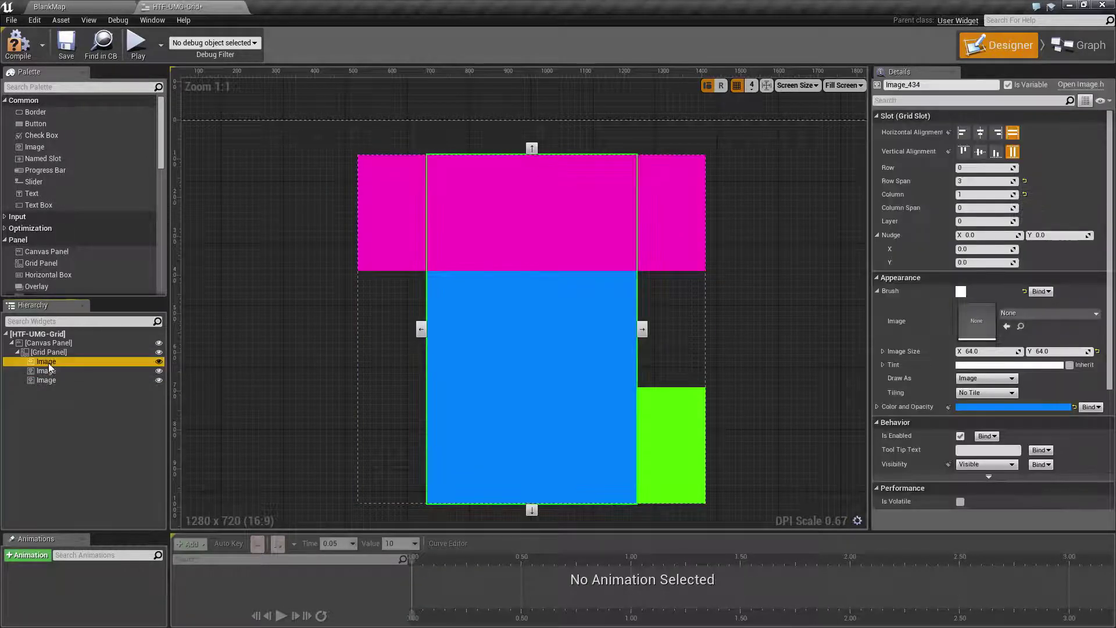
{"action": "left_click", "coordinate": [51, 372]}
{"action": "left_click", "coordinate": [46, 380]}
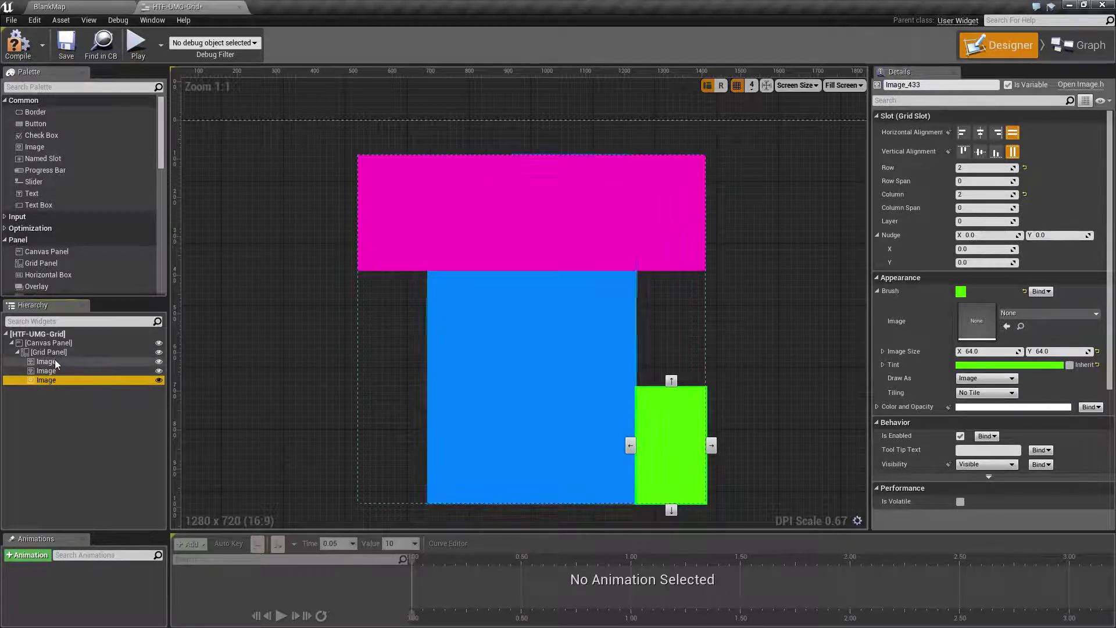
{"action": "left_click", "coordinate": [53, 353]}
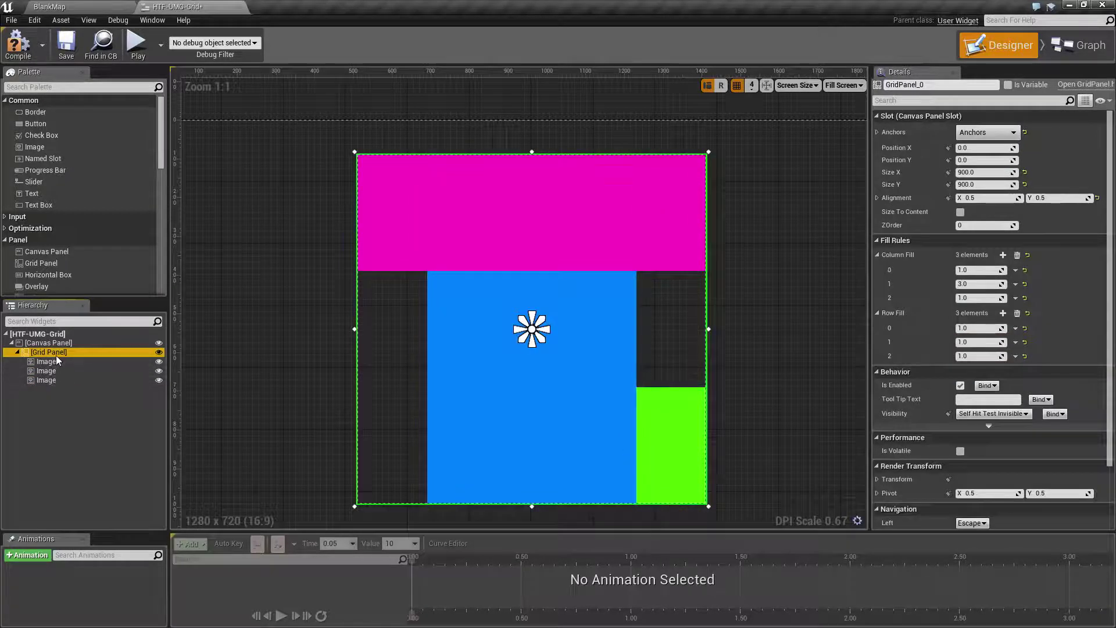
{"action": "left_click", "coordinate": [48, 361]}
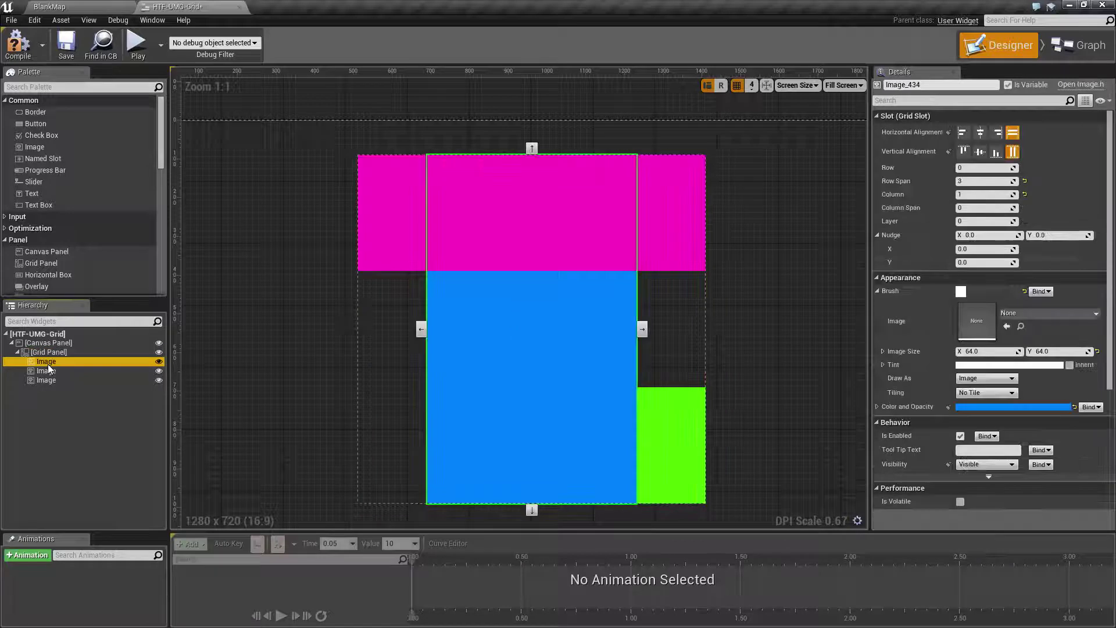
{"action": "left_click", "coordinate": [974, 220]}
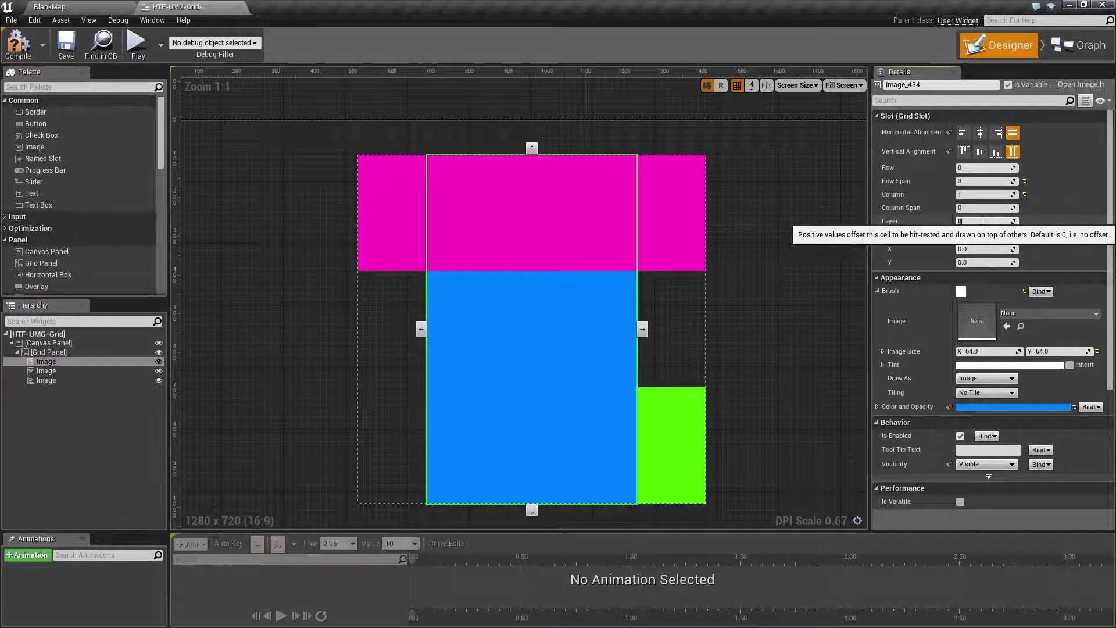
{"action": "left_click", "coordinate": [660, 416]}
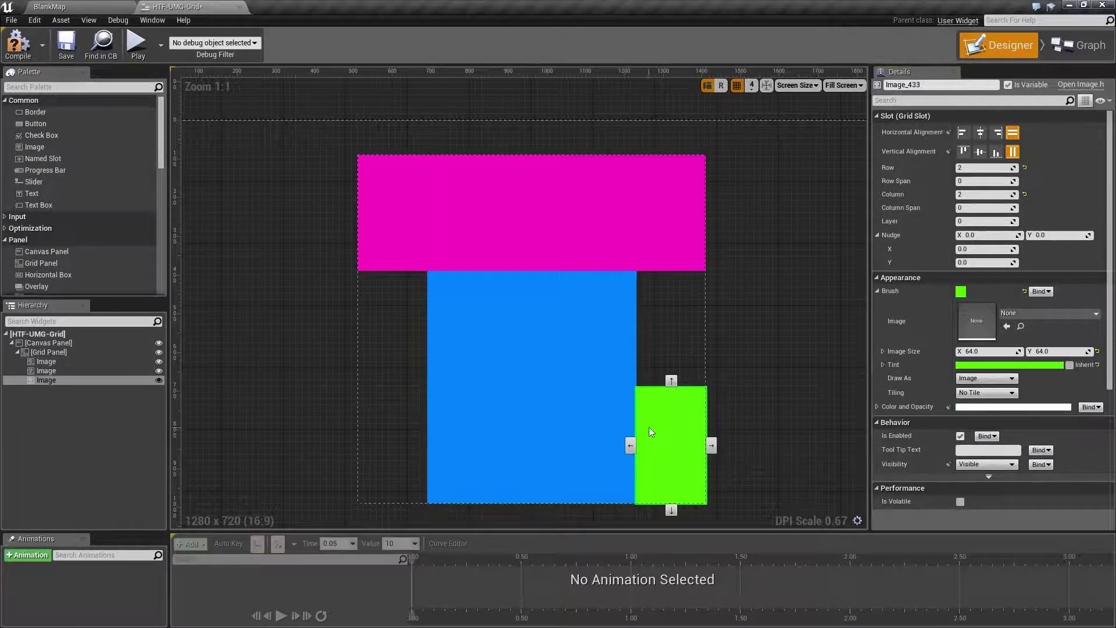
{"action": "left_click", "coordinate": [988, 236]}
{"action": "type", "text": "-5"}
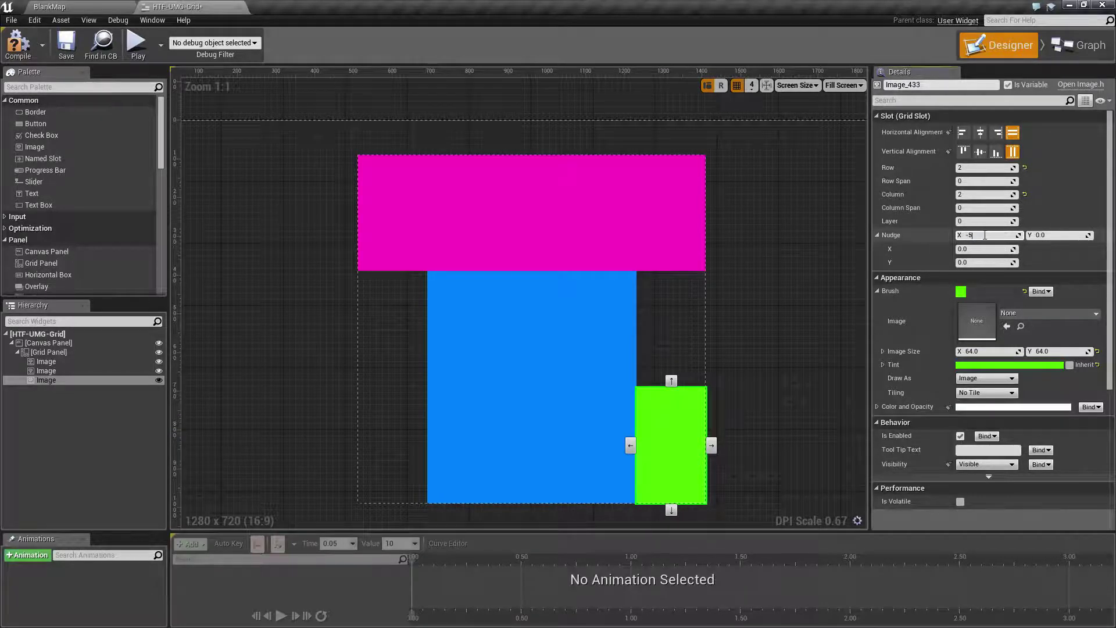
{"action": "type", "text": "0"}
{"action": "key", "text": "Return"}
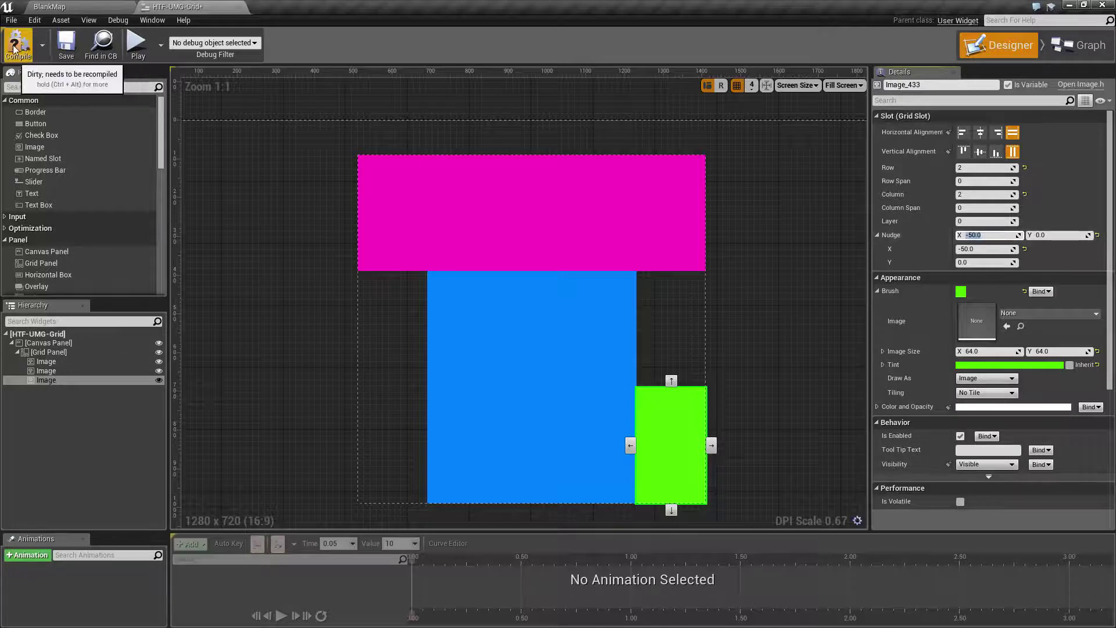
{"action": "left_click", "coordinate": [15, 49]}
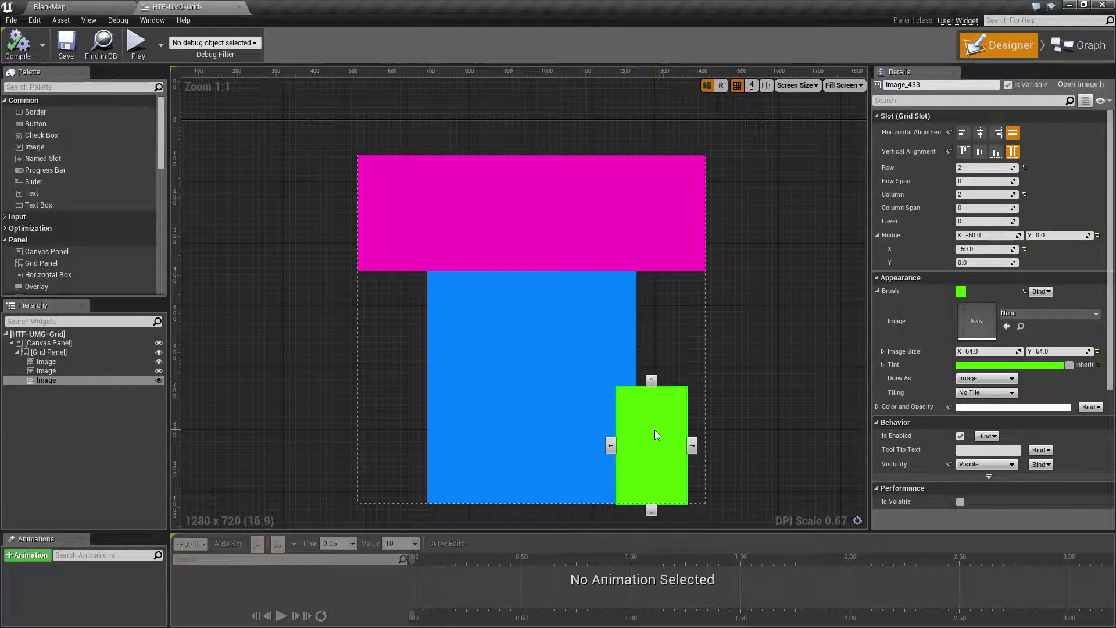
{"action": "left_click", "coordinate": [997, 235]}
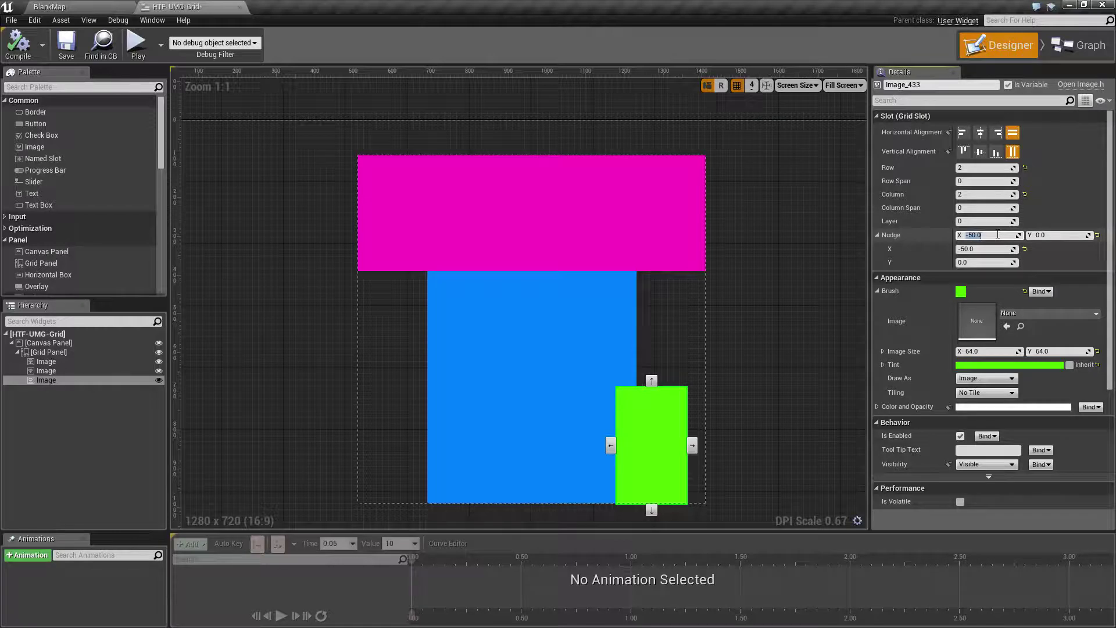
{"action": "type", "text": "0"}
{"action": "key", "text": "Return"}
{"action": "left_click", "coordinate": [20, 35]}
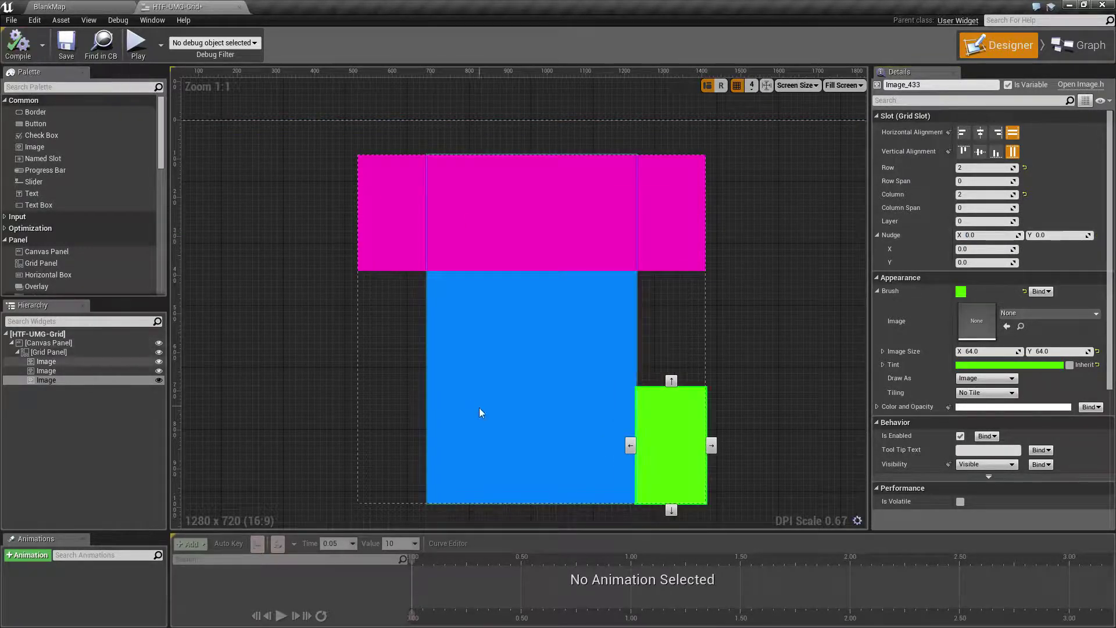
{"action": "left_click", "coordinate": [302, 427]}
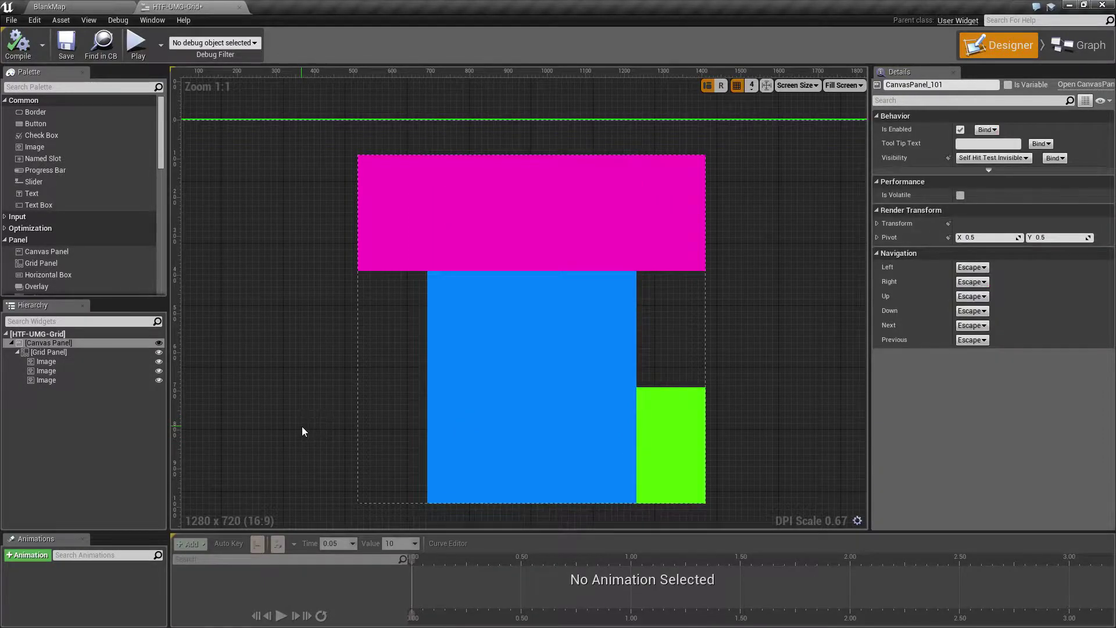